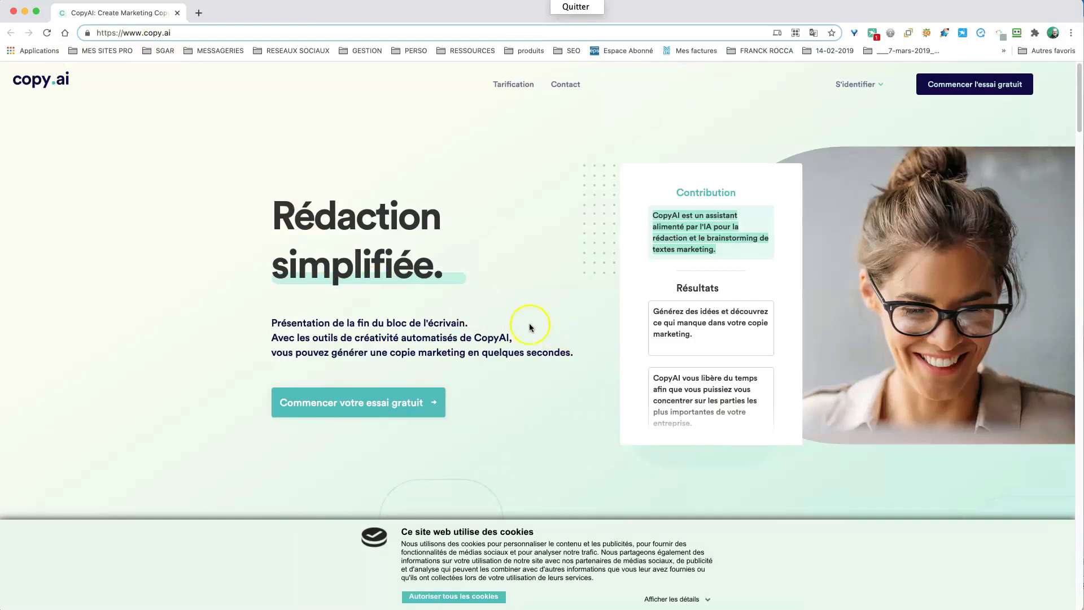
Look over the homepage's "Comment ça fonctionne" and "Inspiration pour tous" sections, and allow all cookies.
{"action": "scroll", "coordinate": [530, 326], "scroll_direction": "down", "scroll_amount": 6}
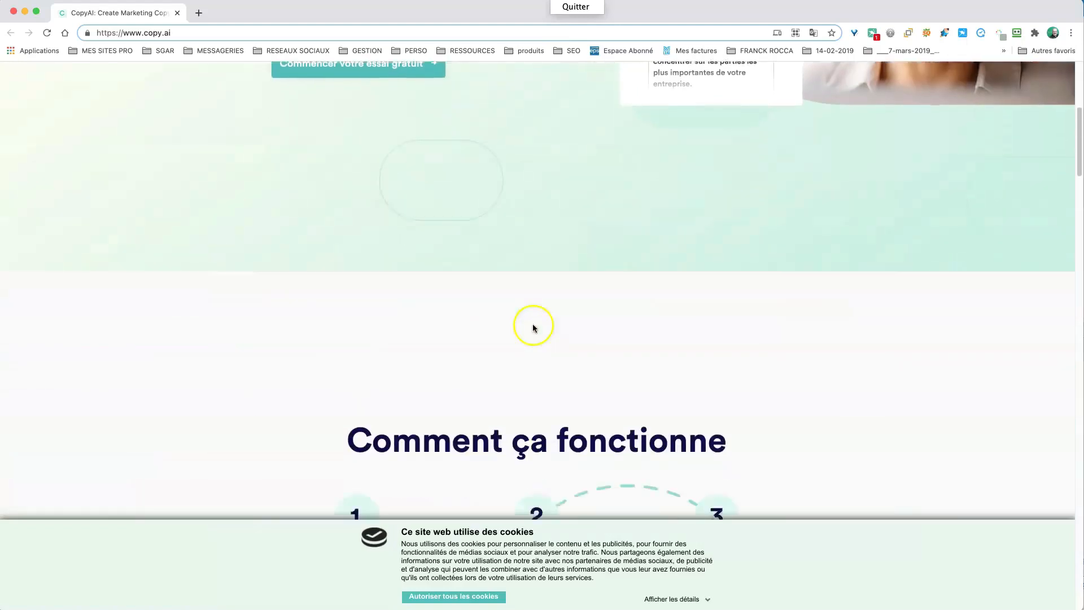
{"action": "scroll", "coordinate": [534, 327], "scroll_direction": "down", "scroll_amount": 5}
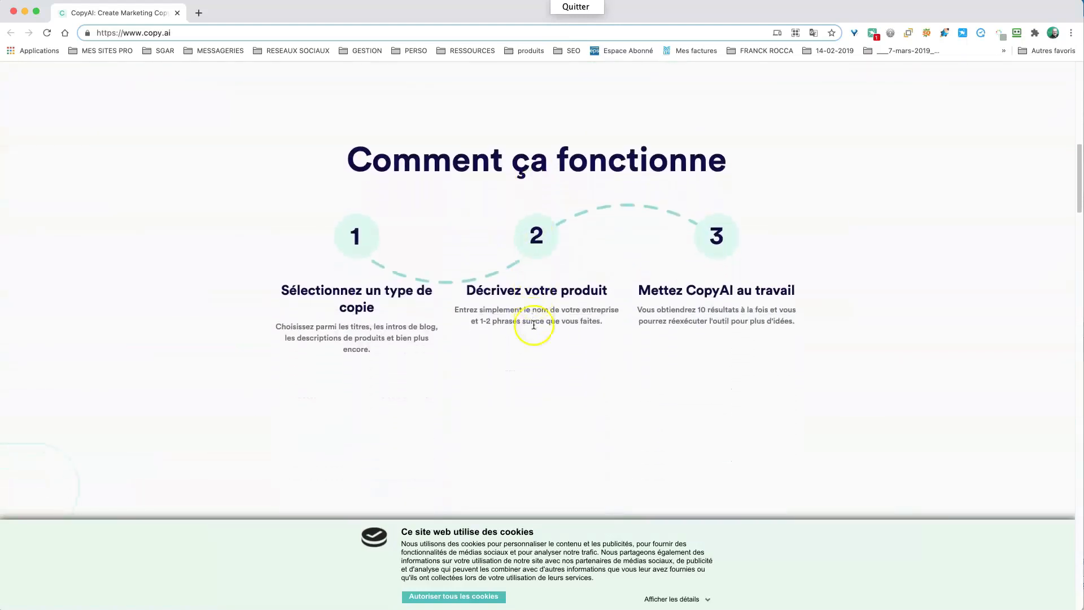
{"action": "scroll", "coordinate": [533, 326], "scroll_direction": "down", "scroll_amount": 1}
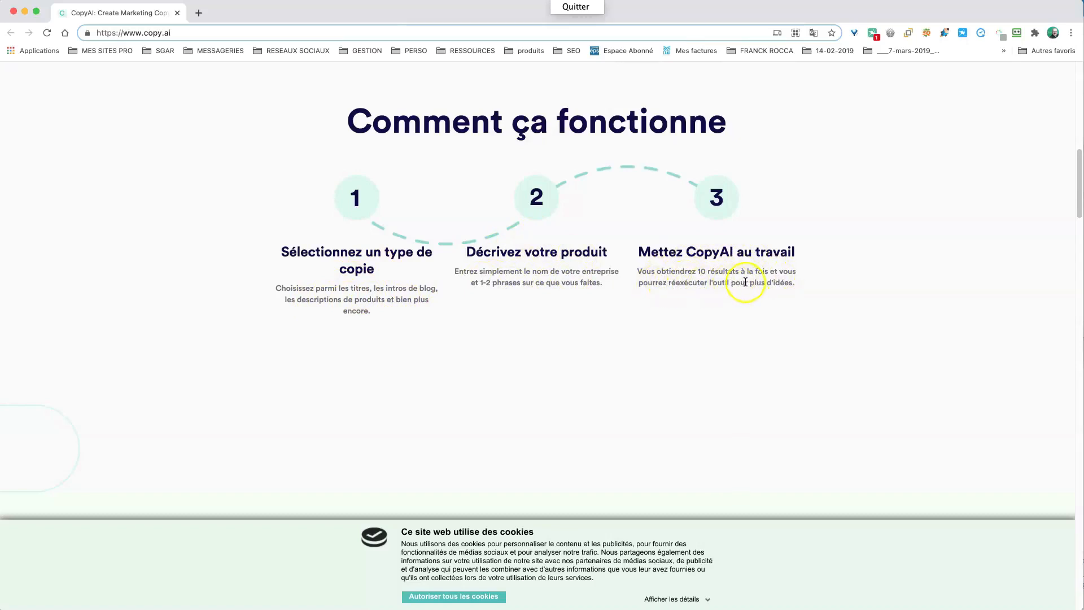
{"action": "left_click", "coordinate": [455, 597]}
{"action": "scroll", "coordinate": [618, 450], "scroll_direction": "down", "scroll_amount": 10}
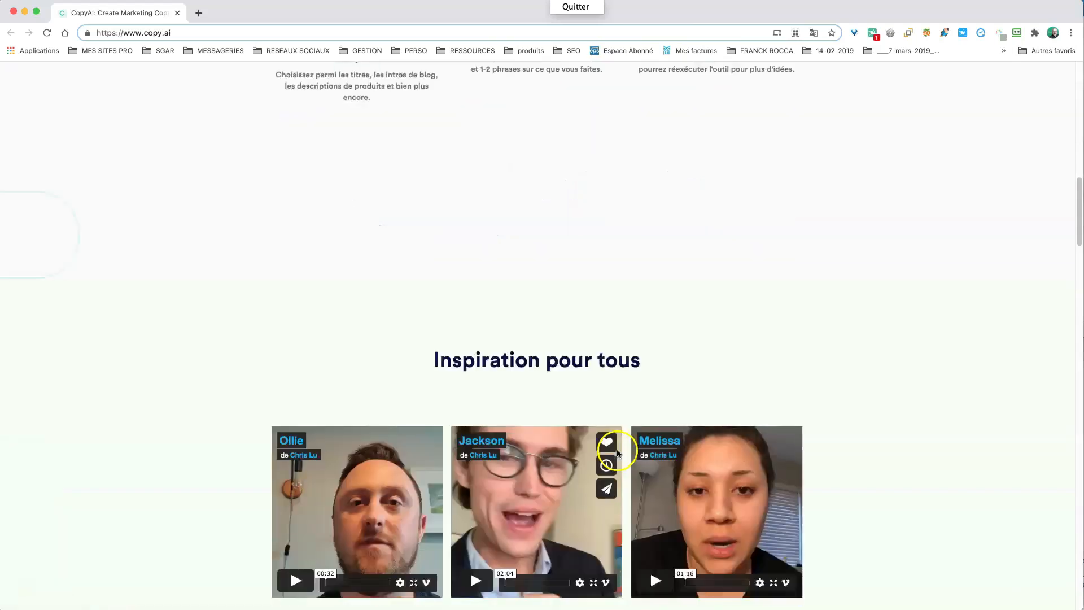
{"action": "scroll", "coordinate": [642, 444], "scroll_direction": "up", "scroll_amount": 12}
{"action": "scroll", "coordinate": [642, 445], "scroll_direction": "up", "scroll_amount": 10}
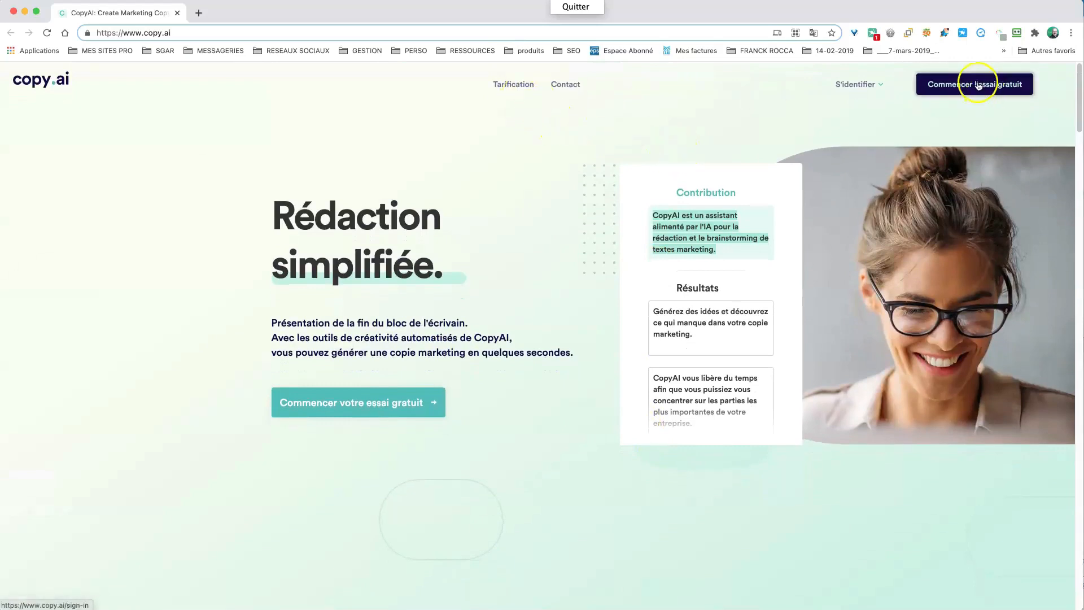
Examine the pricing plans, comparing monthly with annual billing and reading the free trial's access terms.
{"action": "left_click", "coordinate": [517, 86]}
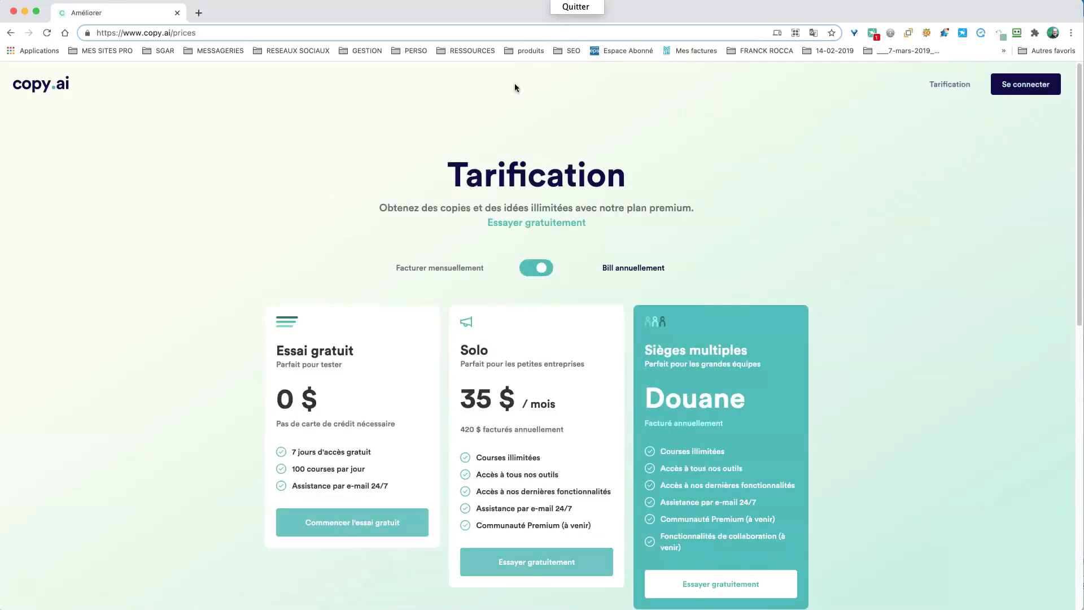
{"action": "scroll", "coordinate": [666, 202], "scroll_direction": "down", "scroll_amount": 1}
{"action": "scroll", "coordinate": [667, 201], "scroll_direction": "down", "scroll_amount": 1}
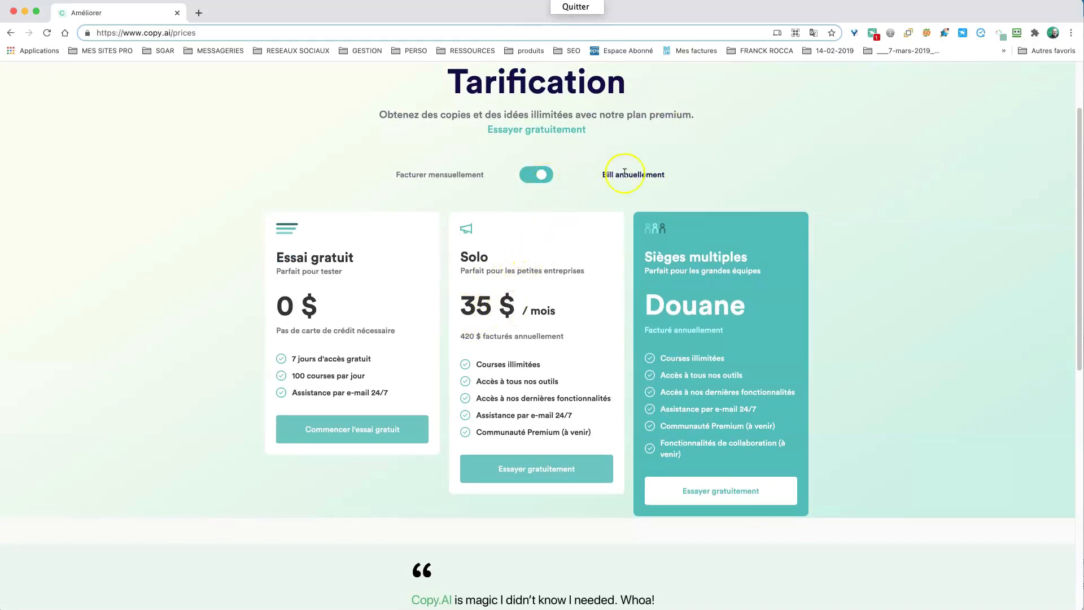
{"action": "left_click", "coordinate": [544, 181]}
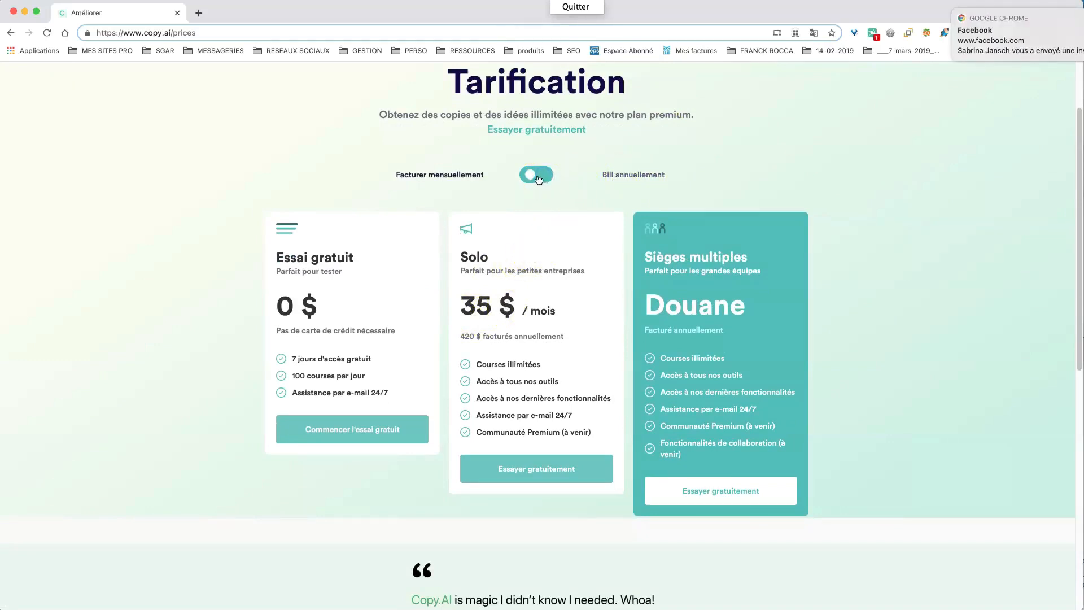
{"action": "left_click", "coordinate": [535, 177]}
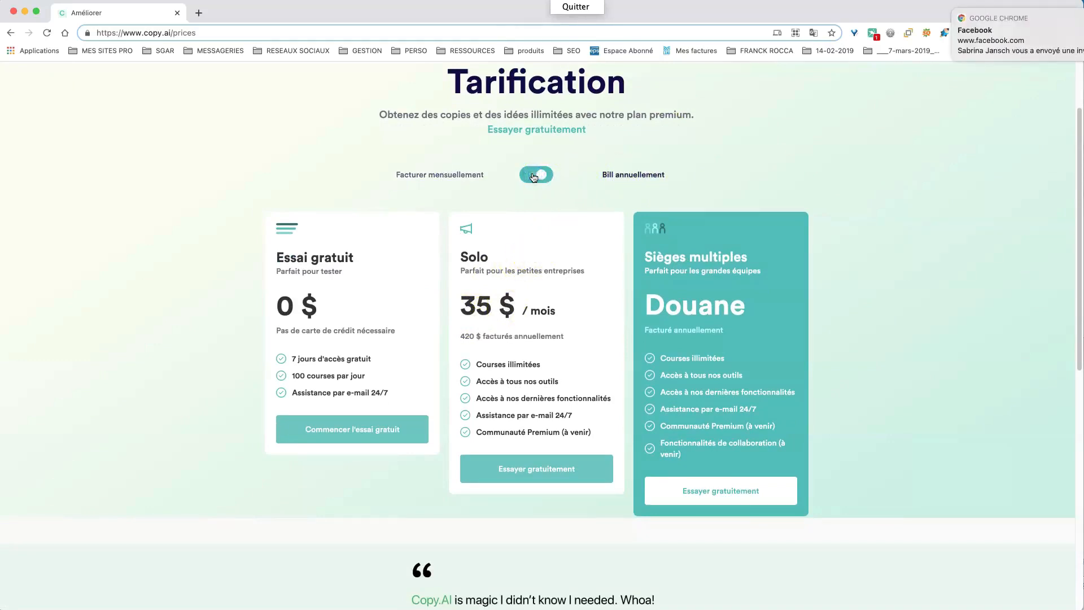
{"action": "left_click", "coordinate": [535, 177]}
{"action": "left_click", "coordinate": [528, 179]}
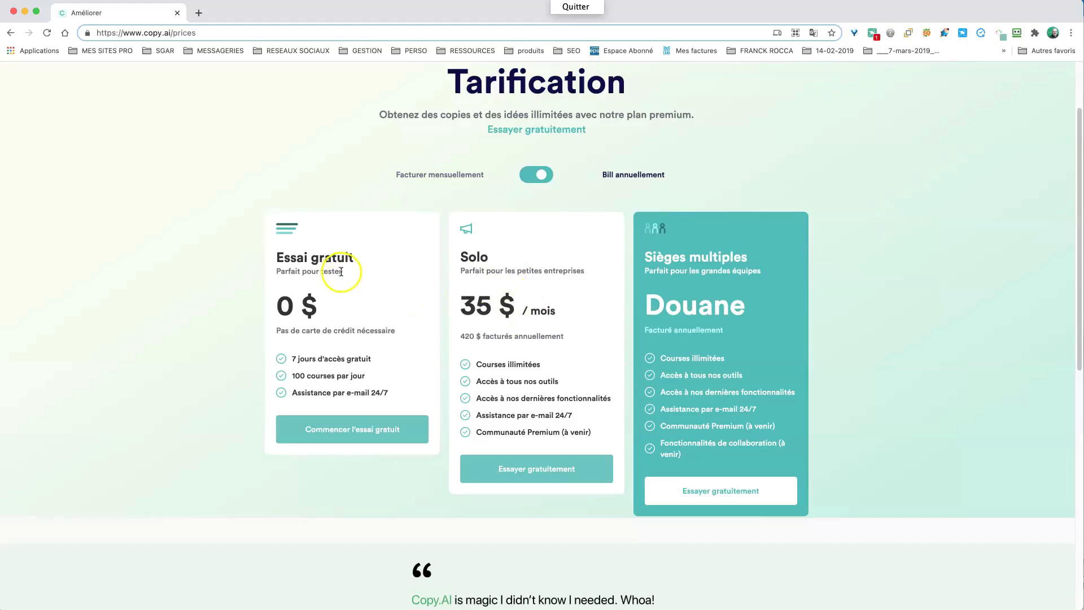
{"action": "left_click_drag", "start_coordinate": [347, 359], "coordinate": [288, 360]}
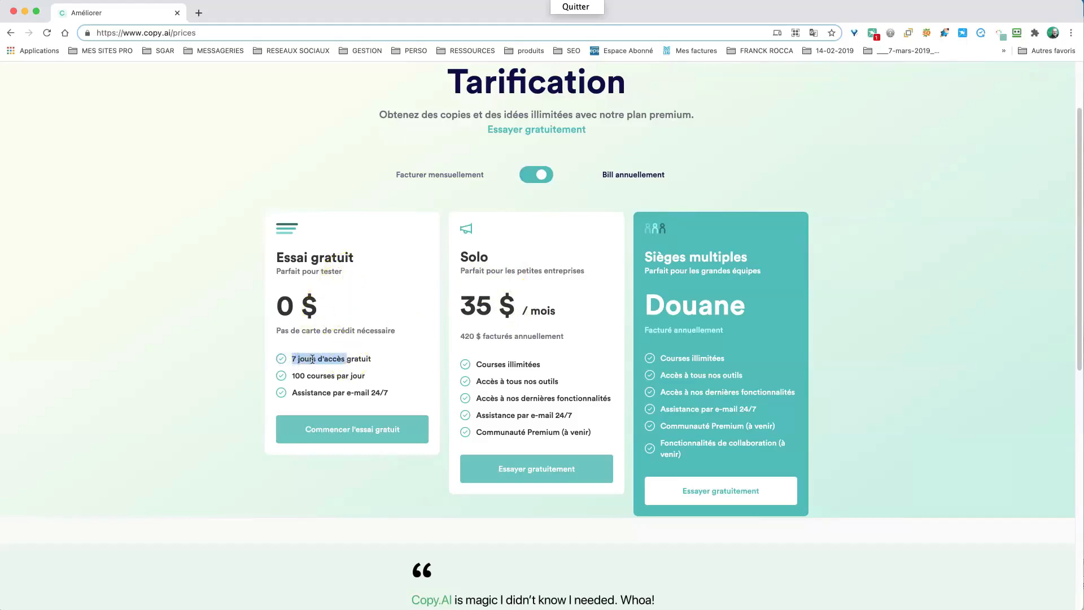
Start the free trial and sign in with the existing Google account.
{"action": "left_click", "coordinate": [374, 429]}
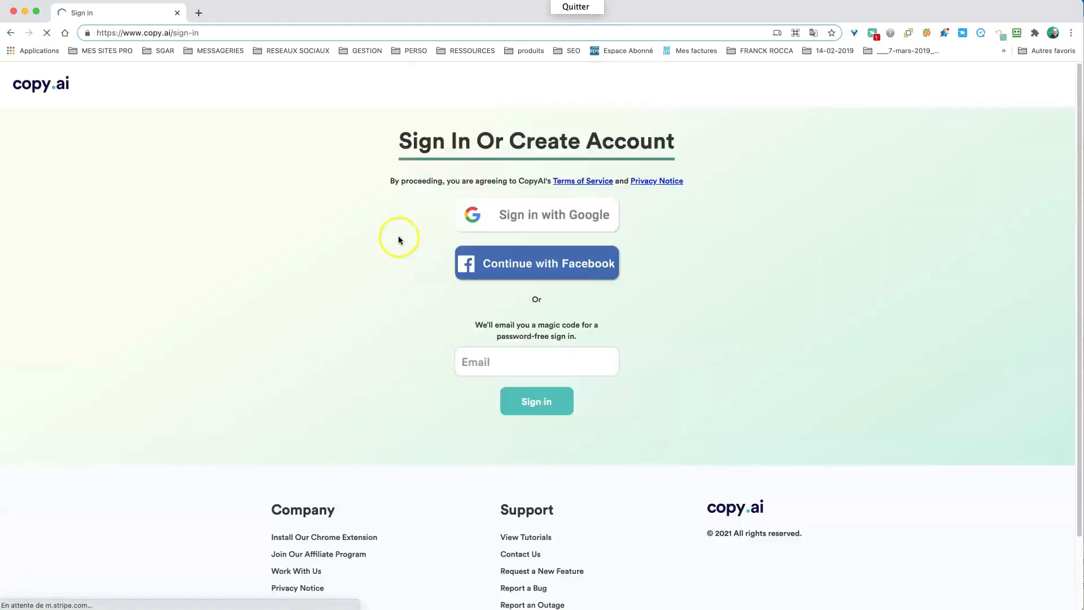
{"action": "left_click", "coordinate": [543, 220]}
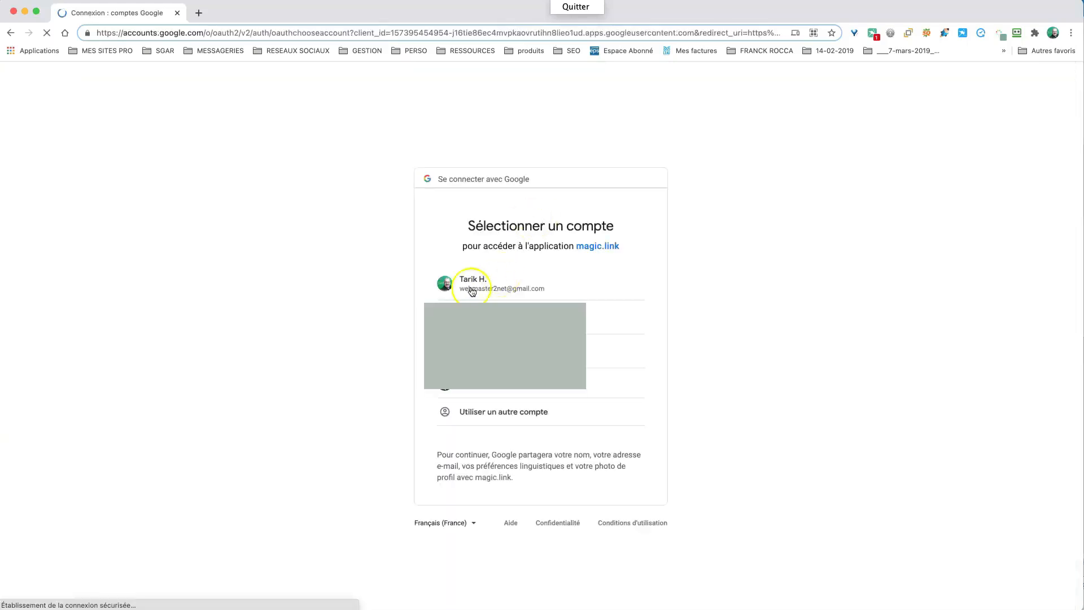
{"action": "left_click", "coordinate": [472, 290]}
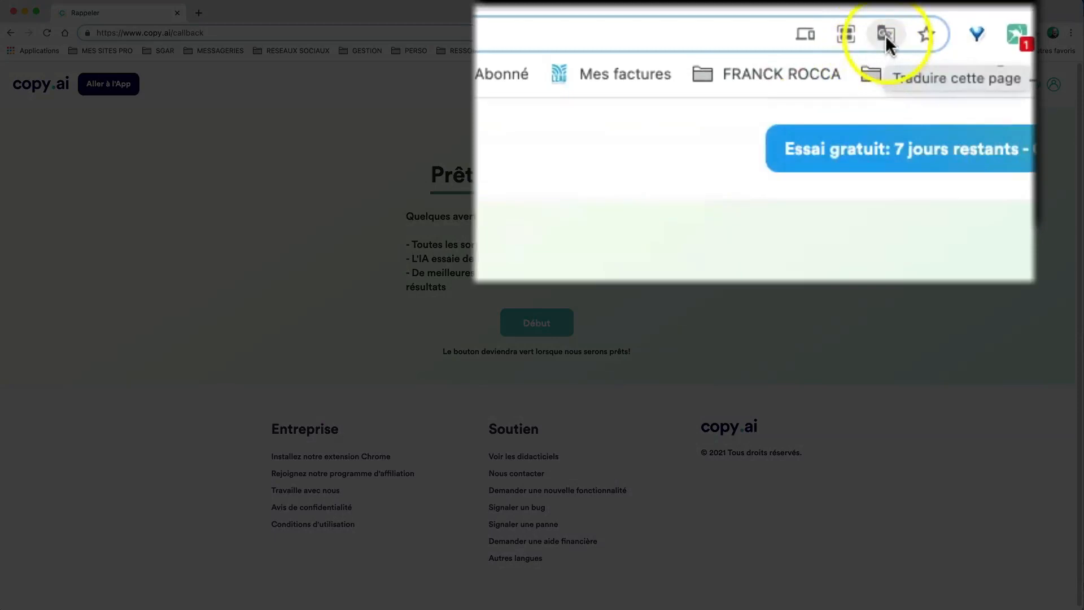
Check the browser's setting for always translating English pages into French.
{"action": "left_click", "coordinate": [886, 35]}
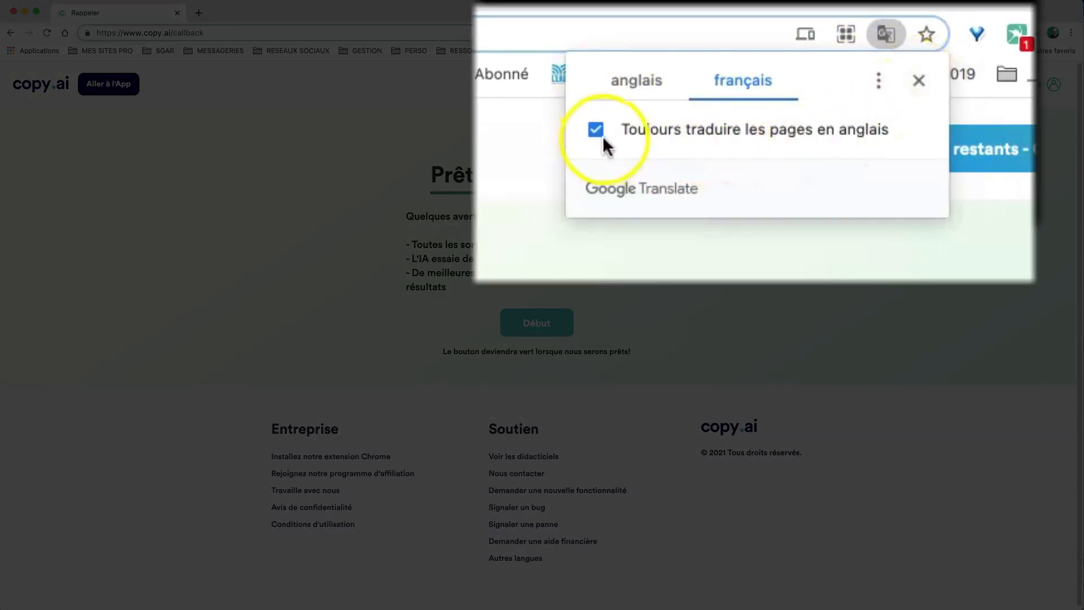
{"action": "left_click", "coordinate": [462, 149]}
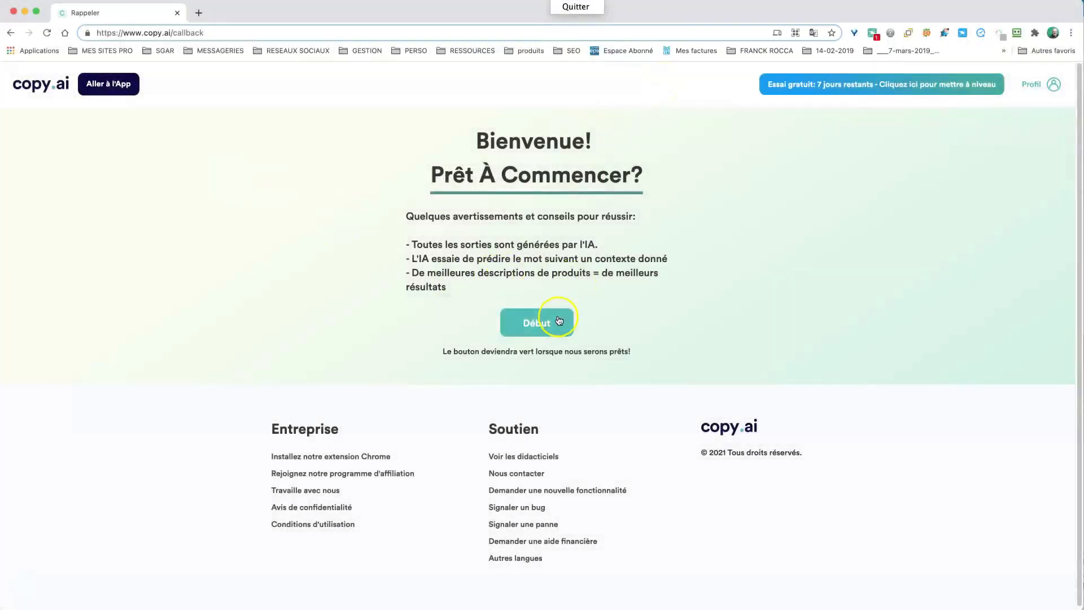
Begin a blog introduction project and enter the blog title "Comment convertir les prospects en clients".
{"action": "left_click", "coordinate": [559, 321]}
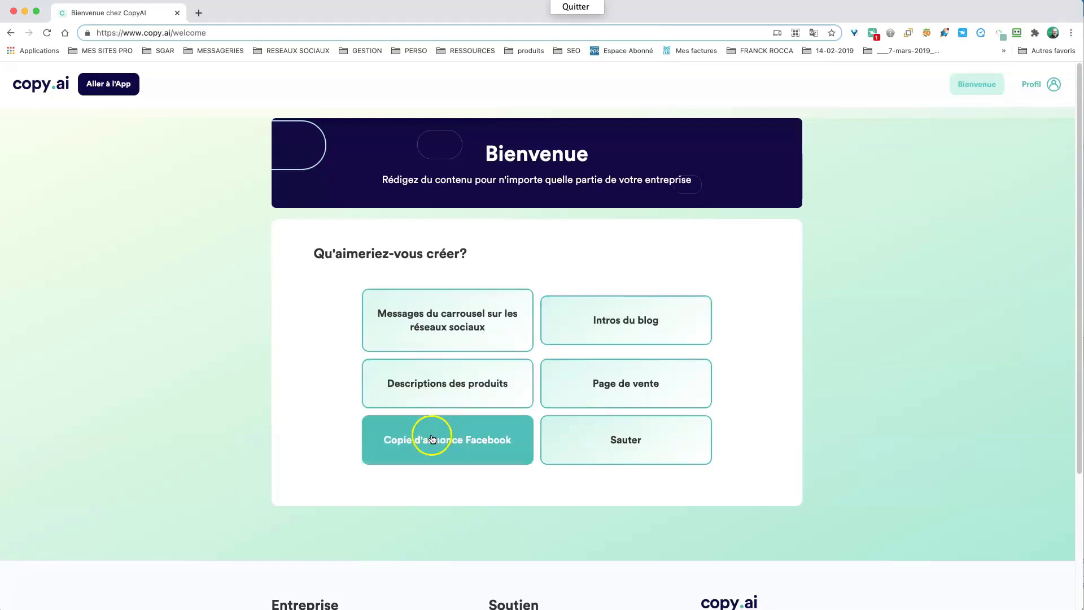
{"action": "left_click", "coordinate": [615, 323]}
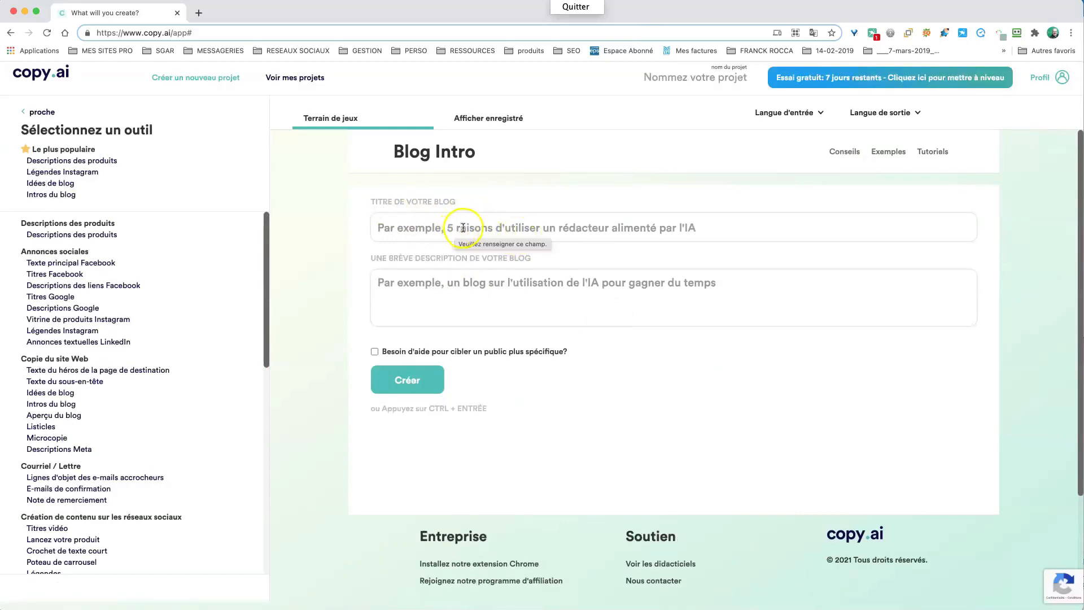
{"action": "left_click", "coordinate": [566, 228]}
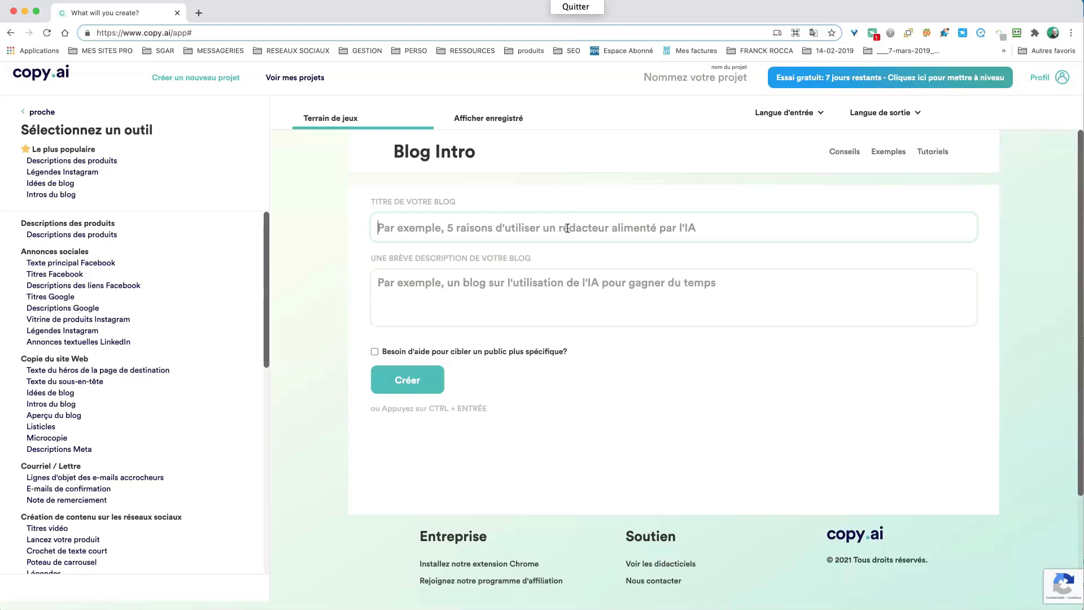
{"action": "type", "text": "Co"}
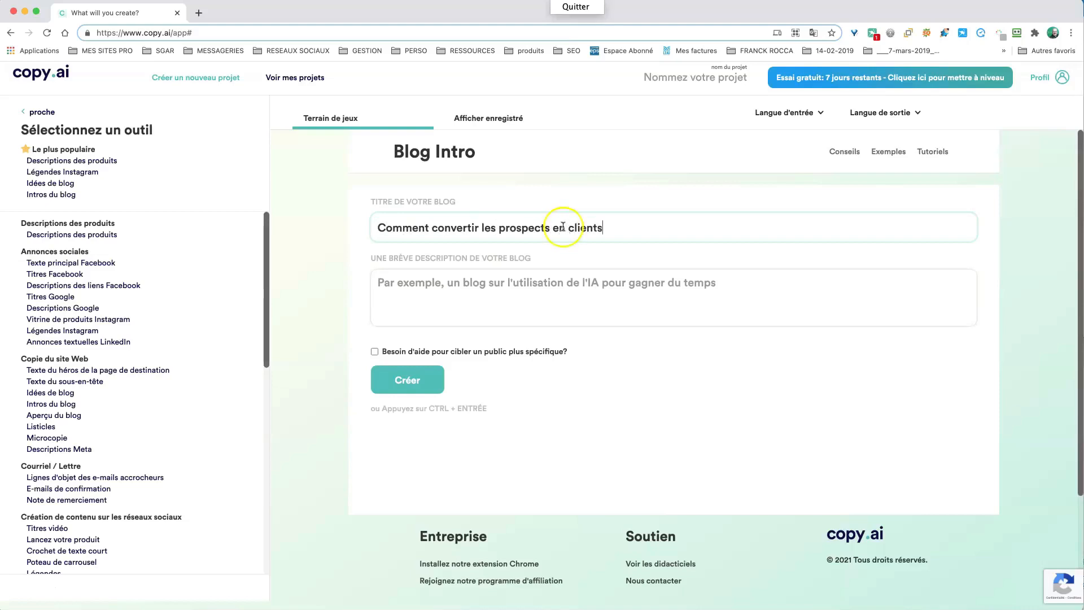
Enter the blog description "Stratosweb aide les indépendants à s'établir durablement sur internet".
{"action": "left_click", "coordinate": [525, 284]}
{"action": "type", "text": "S"}
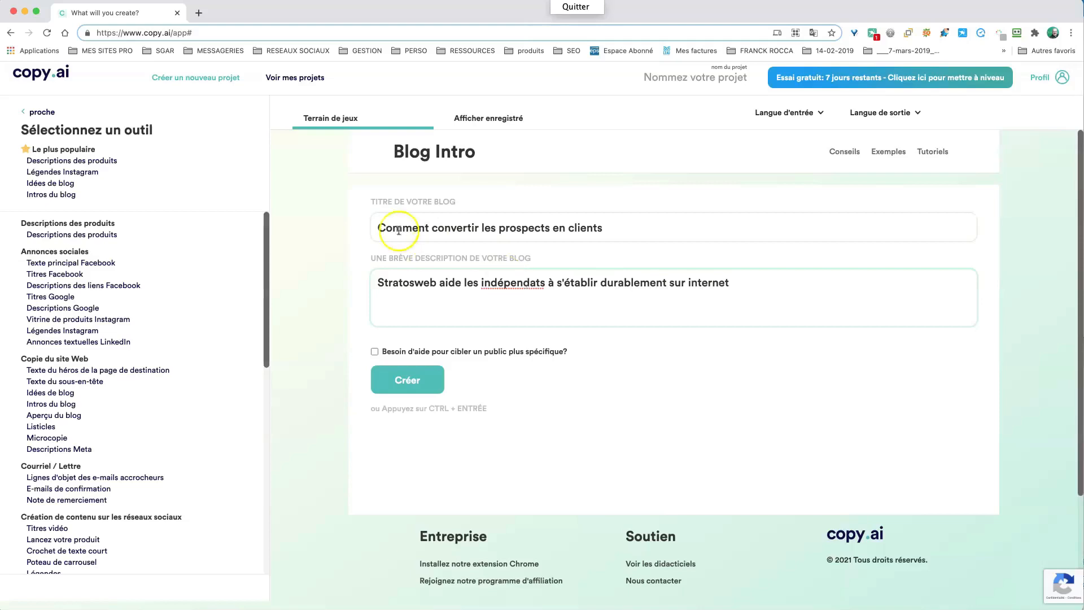
{"action": "left_click", "coordinate": [536, 283]}
{"action": "type", "text": "n"}
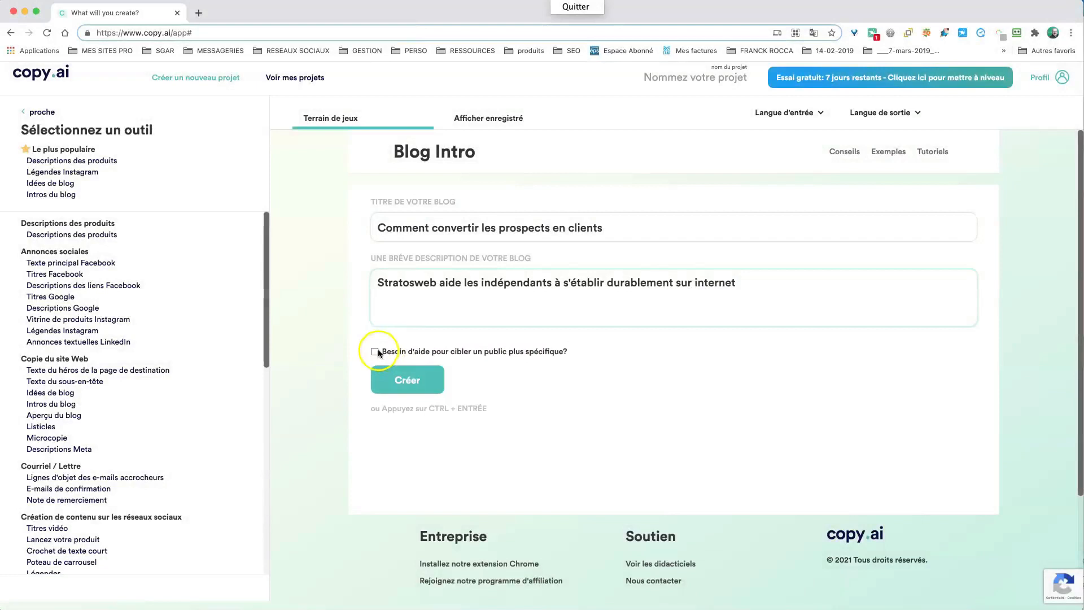
Check the optional audience-targeting fields, leave targeting off, and generate the blog introductions.
{"action": "left_click", "coordinate": [374, 351]}
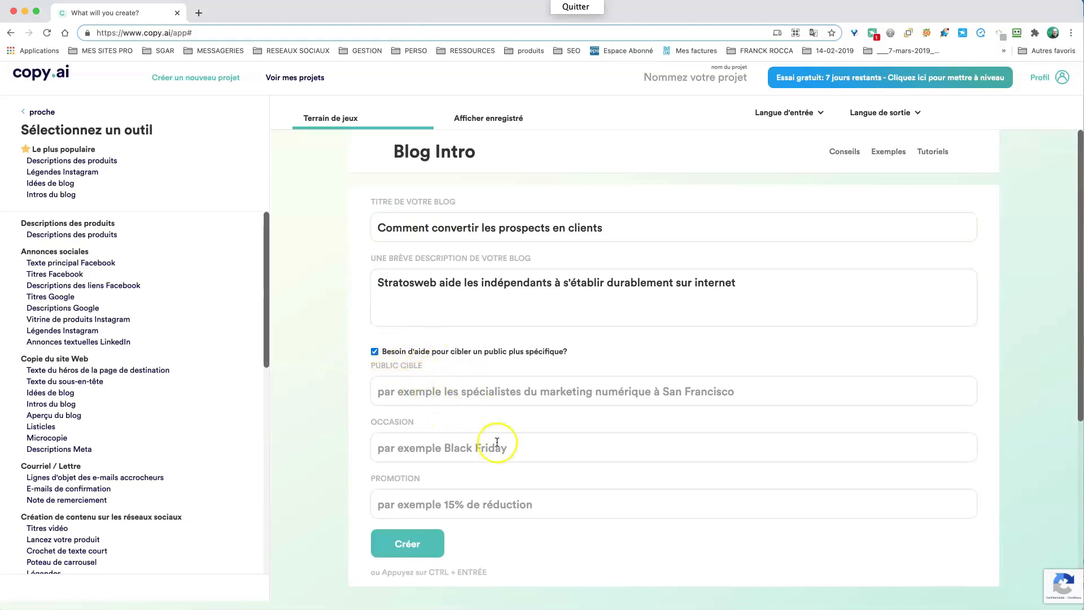
{"action": "left_click", "coordinate": [468, 362]}
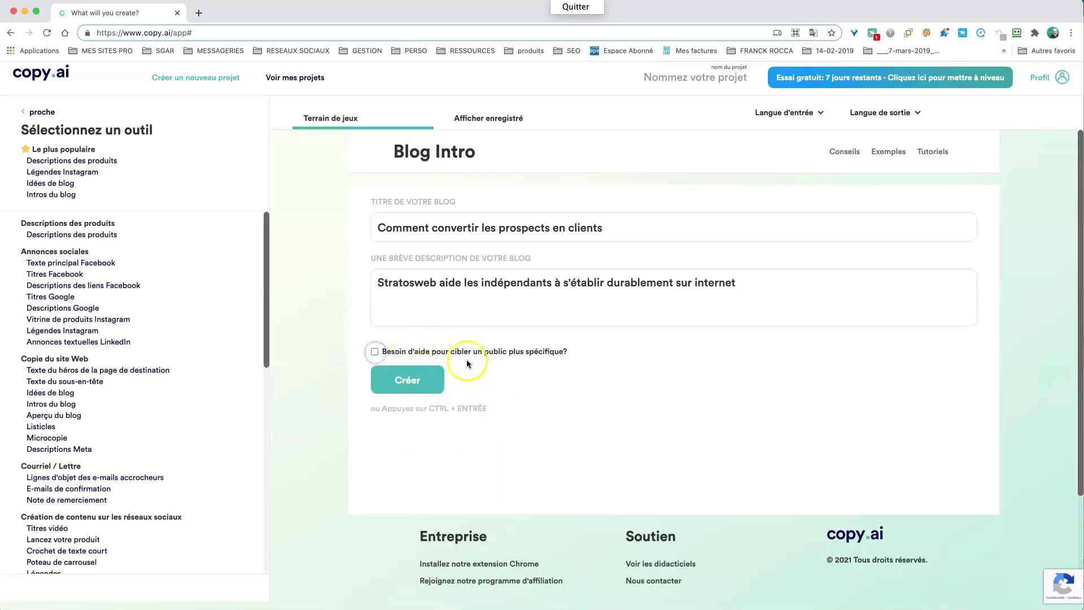
{"action": "left_click", "coordinate": [415, 380]}
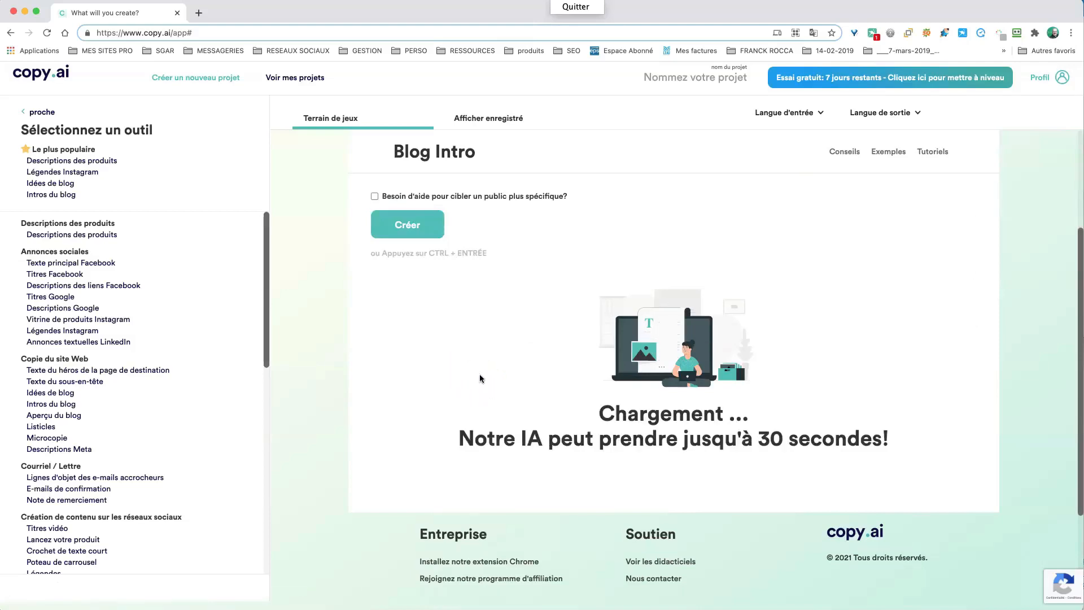
{"action": "left_click", "coordinate": [575, 370]}
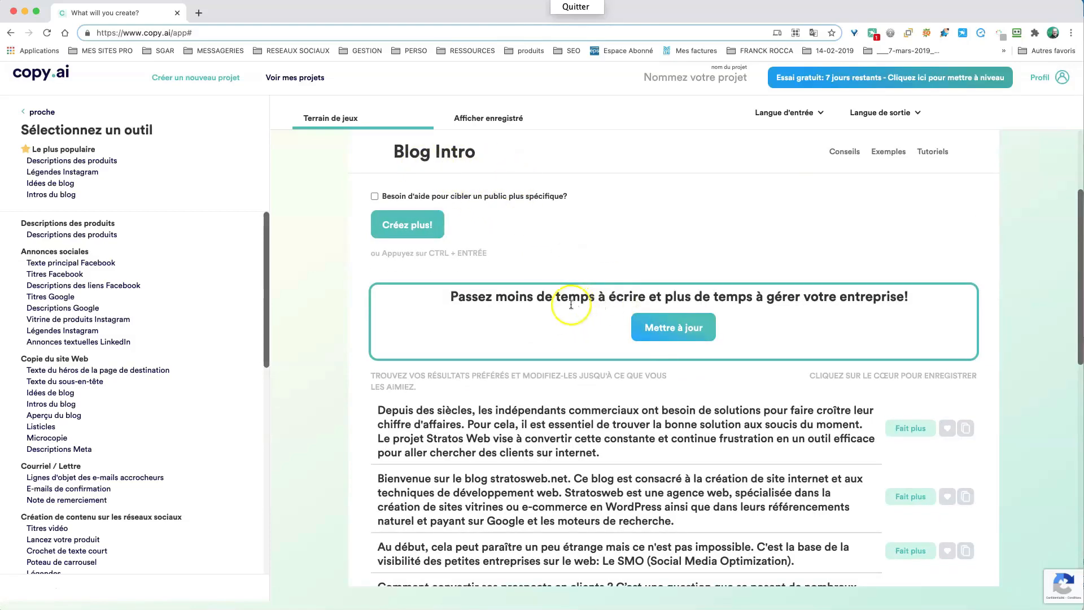
Review the generated blog introductions, focusing on the text of the first result.
{"action": "scroll", "coordinate": [672, 350], "scroll_direction": "down", "scroll_amount": 3}
{"action": "scroll", "coordinate": [638, 347], "scroll_direction": "down", "scroll_amount": 10}
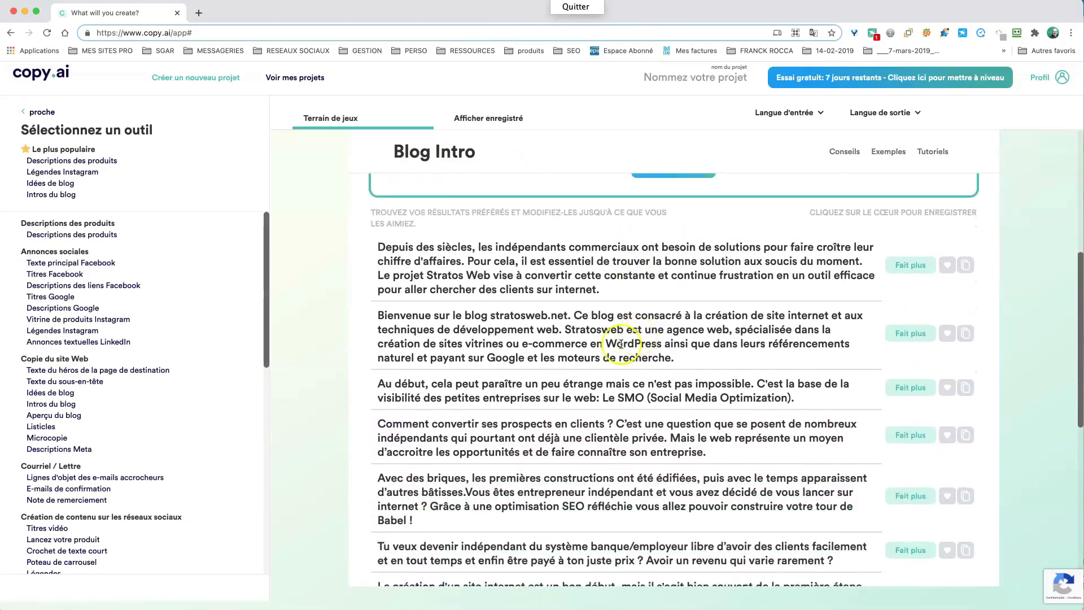
{"action": "scroll", "coordinate": [625, 343], "scroll_direction": "up", "scroll_amount": 8}
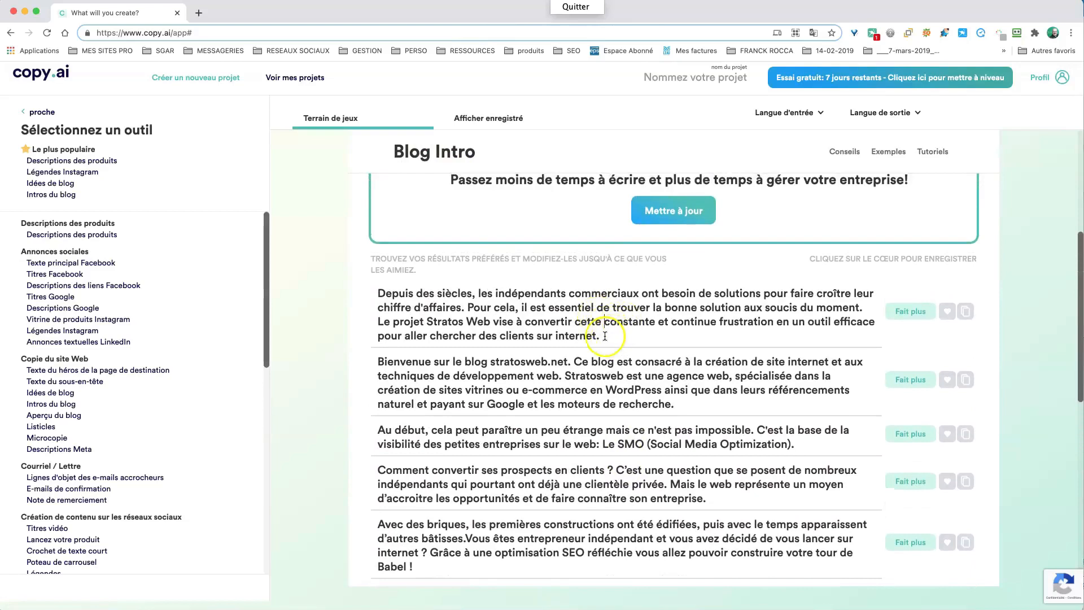
{"action": "left_click_drag", "start_coordinate": [602, 336], "coordinate": [398, 295]}
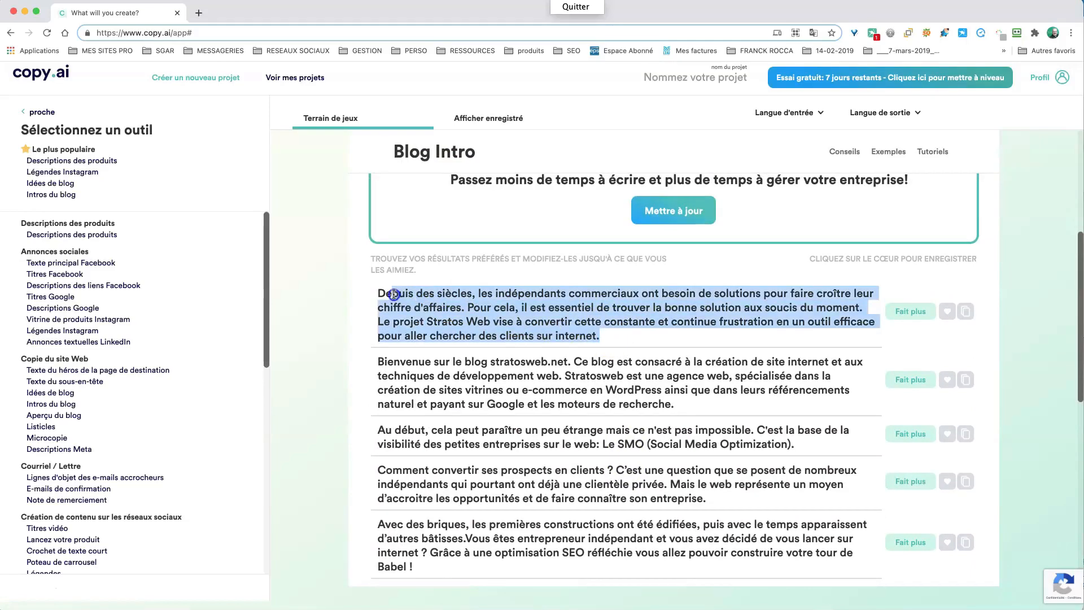
{"action": "left_click", "coordinate": [446, 306]}
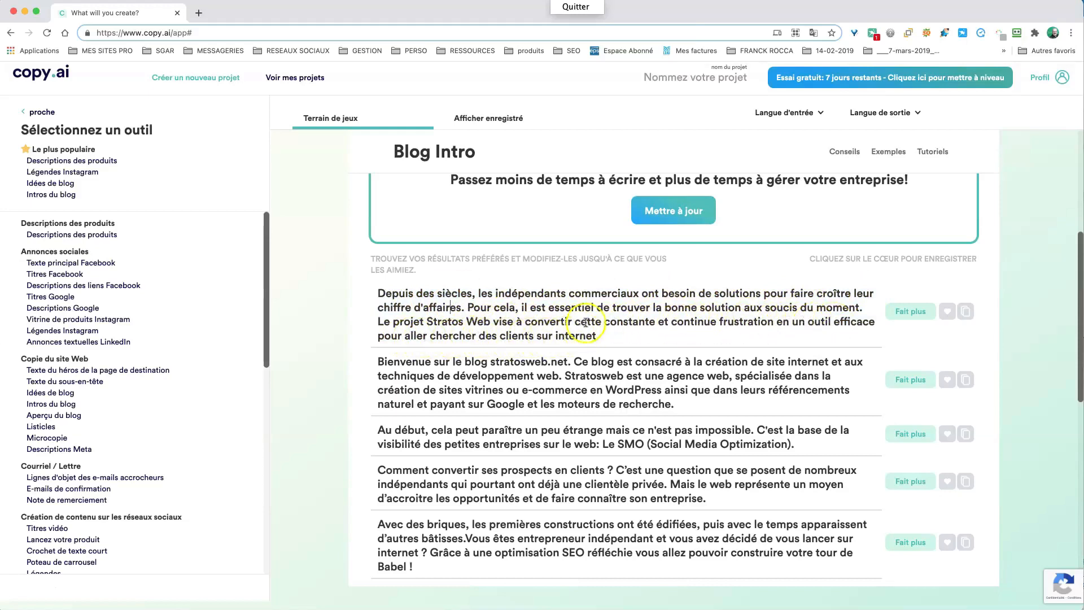
{"action": "left_click_drag", "start_coordinate": [613, 339], "coordinate": [385, 293]}
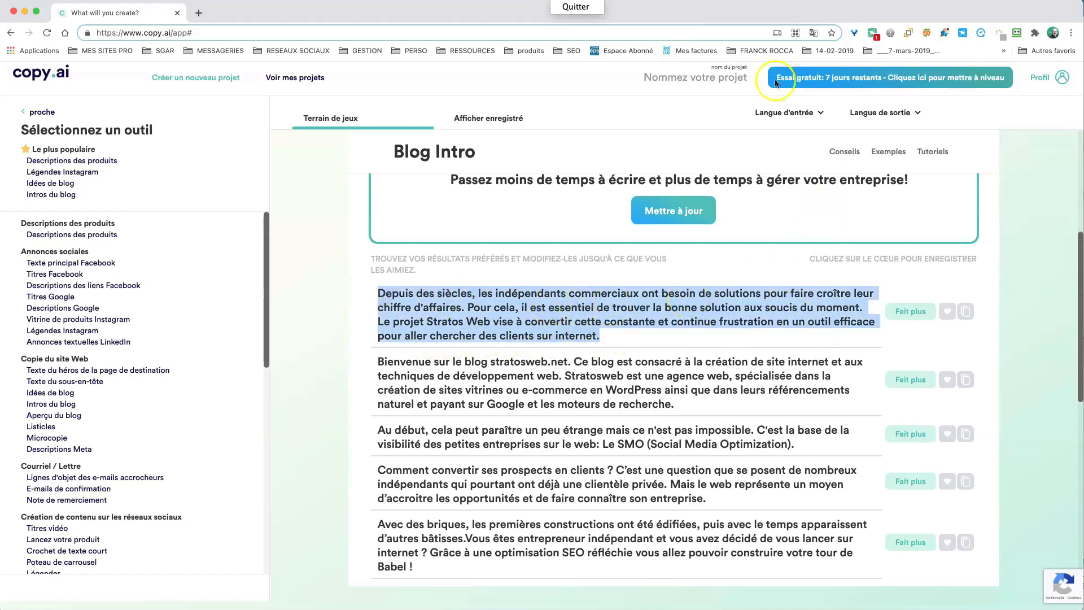
Compare the generated introductions with the page in its original English, and restore the French translation.
{"action": "left_click", "coordinate": [812, 31]}
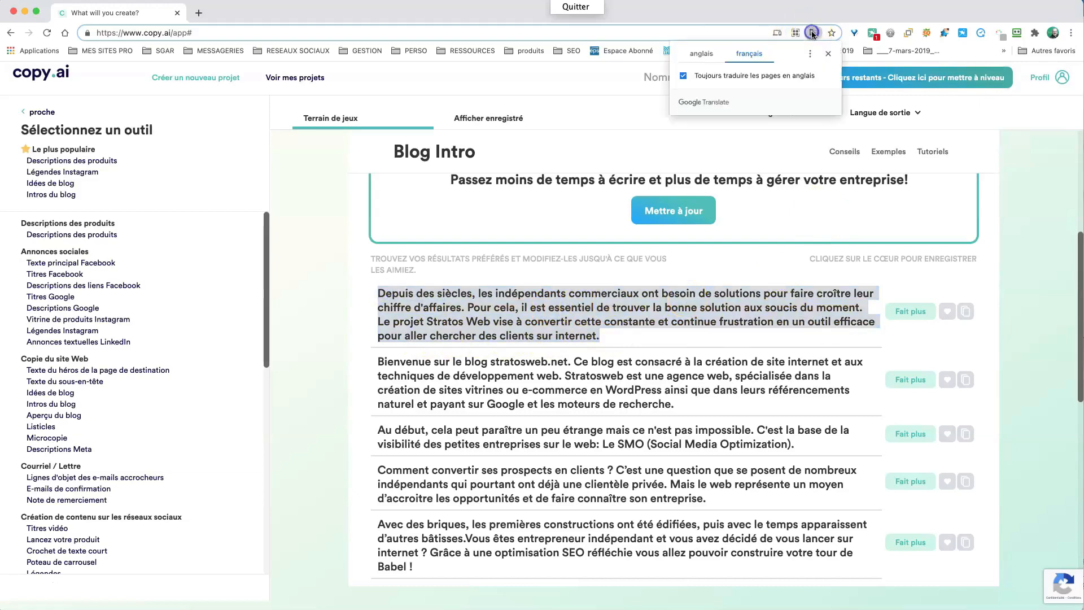
{"action": "left_click", "coordinate": [699, 54]}
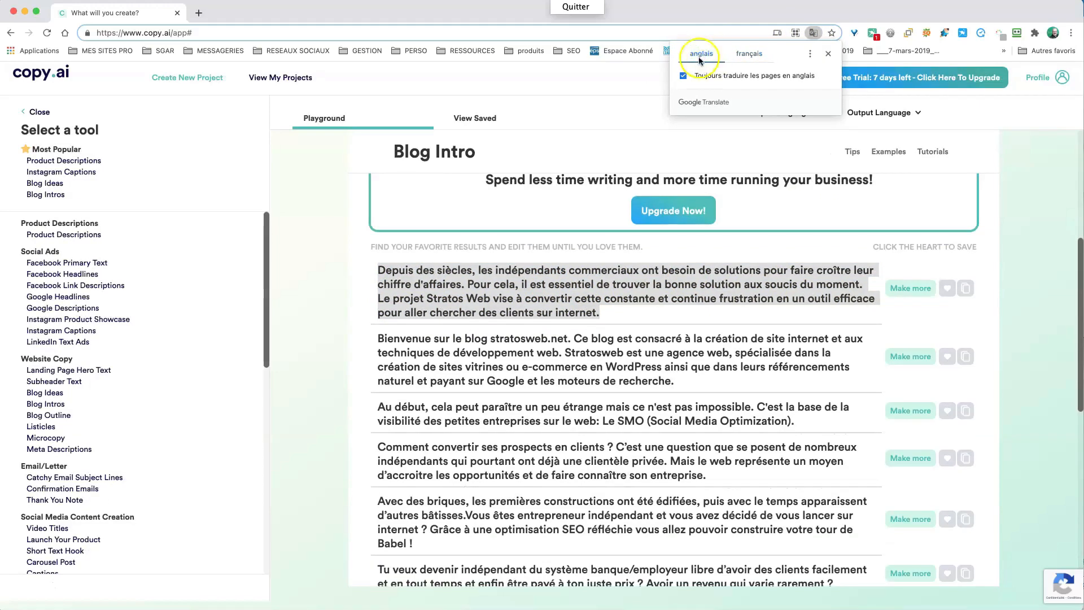
{"action": "left_click", "coordinate": [642, 315]}
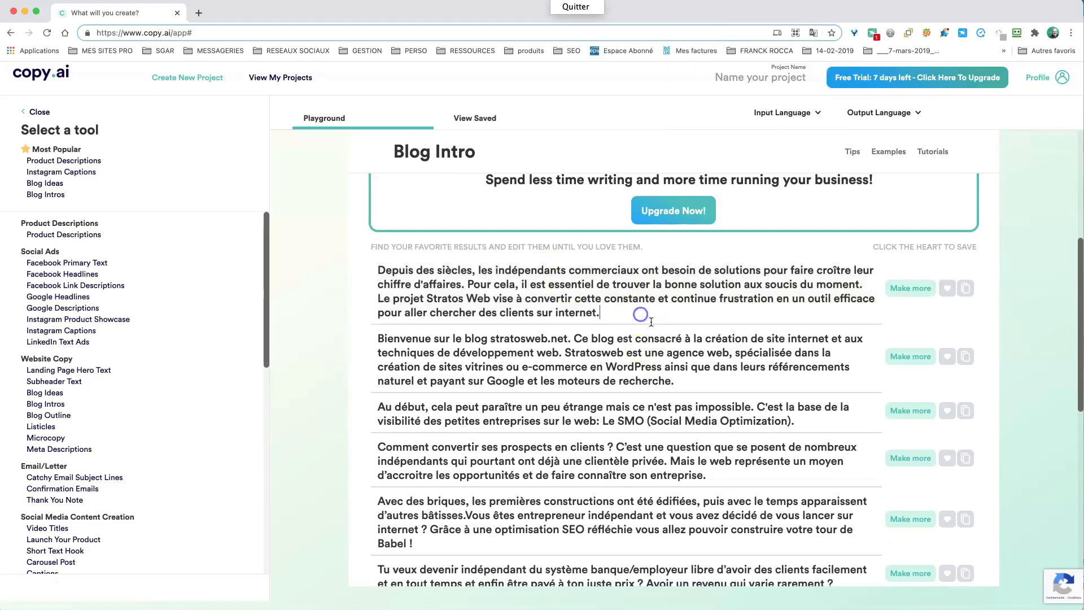
{"action": "left_click", "coordinate": [814, 33]}
{"action": "left_click", "coordinate": [749, 53]}
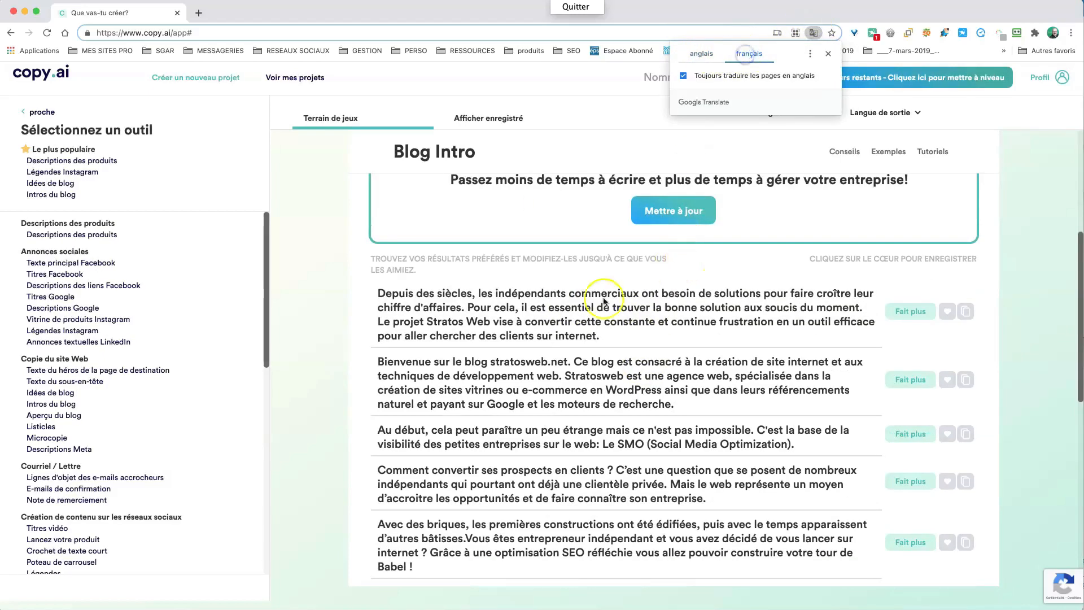
Recheck the blog introductions with the page in English, return it to French, and examine the second and third introductions.
{"action": "left_click", "coordinate": [700, 53]}
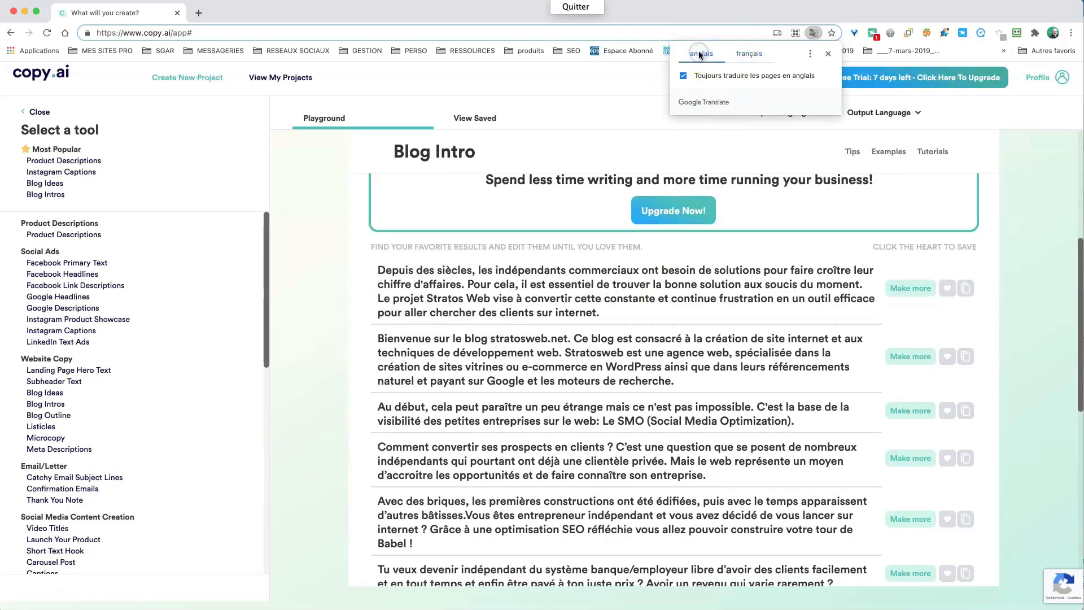
{"action": "left_click", "coordinate": [748, 53]}
{"action": "left_click", "coordinate": [607, 328]}
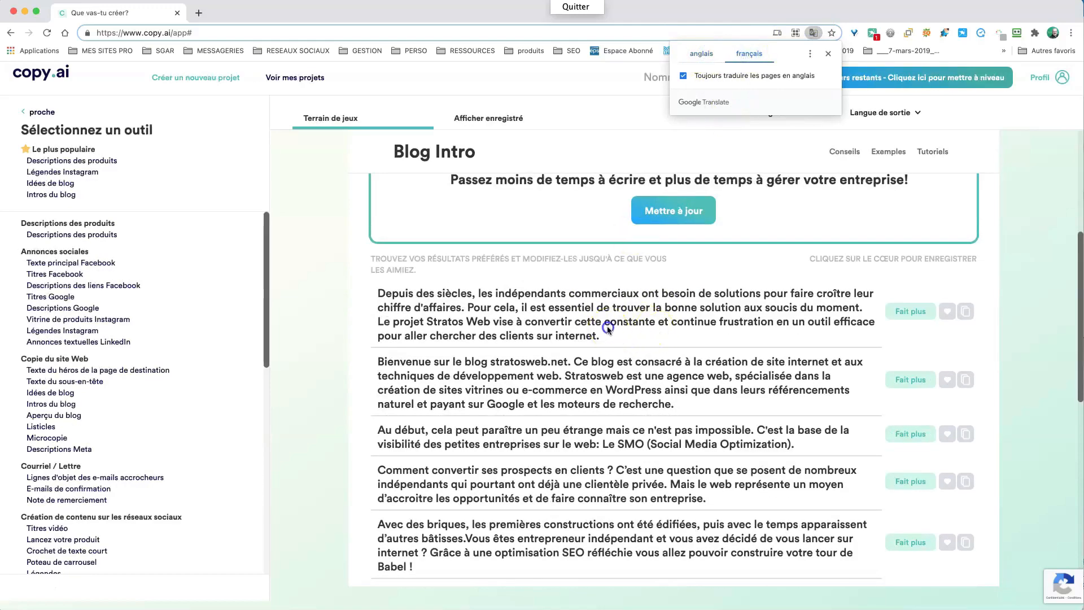
{"action": "scroll", "coordinate": [609, 347], "scroll_direction": "down", "scroll_amount": 2}
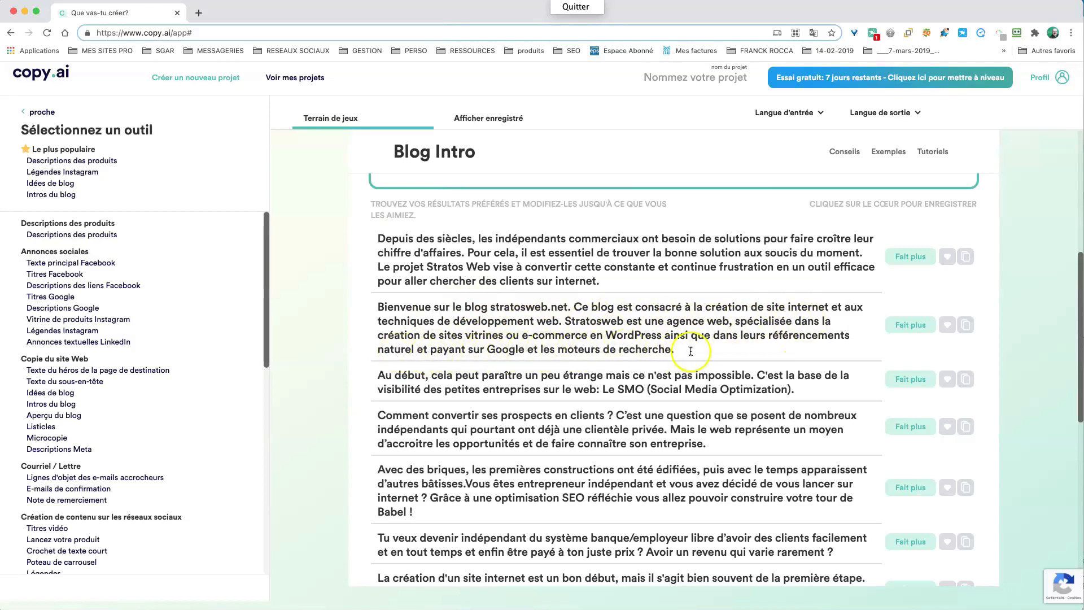
{"action": "left_click_drag", "start_coordinate": [691, 351], "coordinate": [377, 310]}
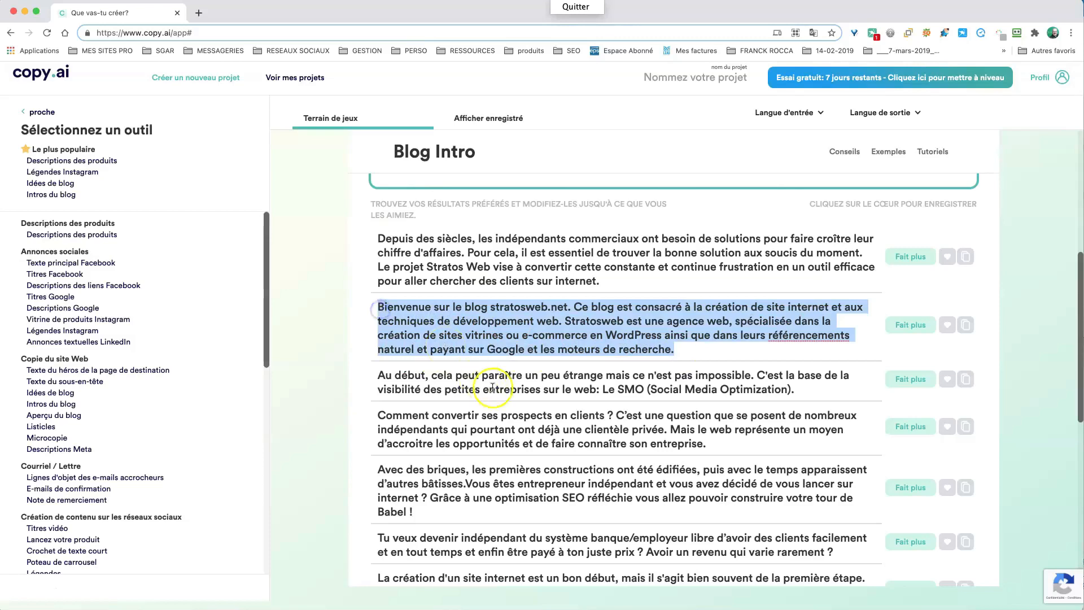
{"action": "left_click", "coordinate": [559, 383]}
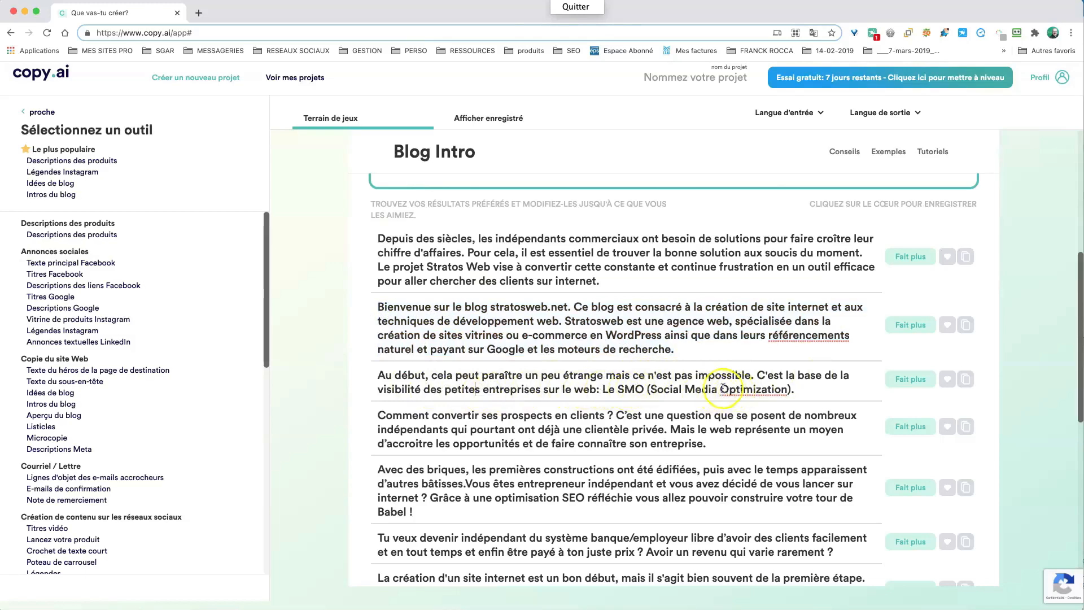
Open the "Titres Facebook" tool and generate Facebook headlines from the existing product name and description.
{"action": "scroll", "coordinate": [666, 435], "scroll_direction": "up", "scroll_amount": 3}
{"action": "scroll", "coordinate": [716, 290], "scroll_direction": "up", "scroll_amount": 2}
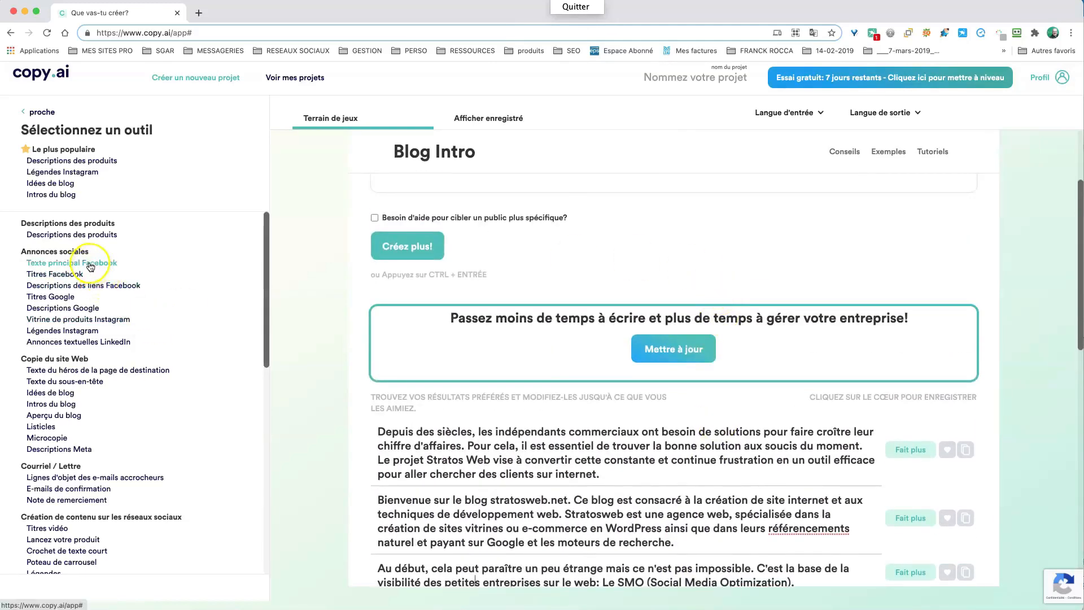
{"action": "left_click", "coordinate": [72, 274]}
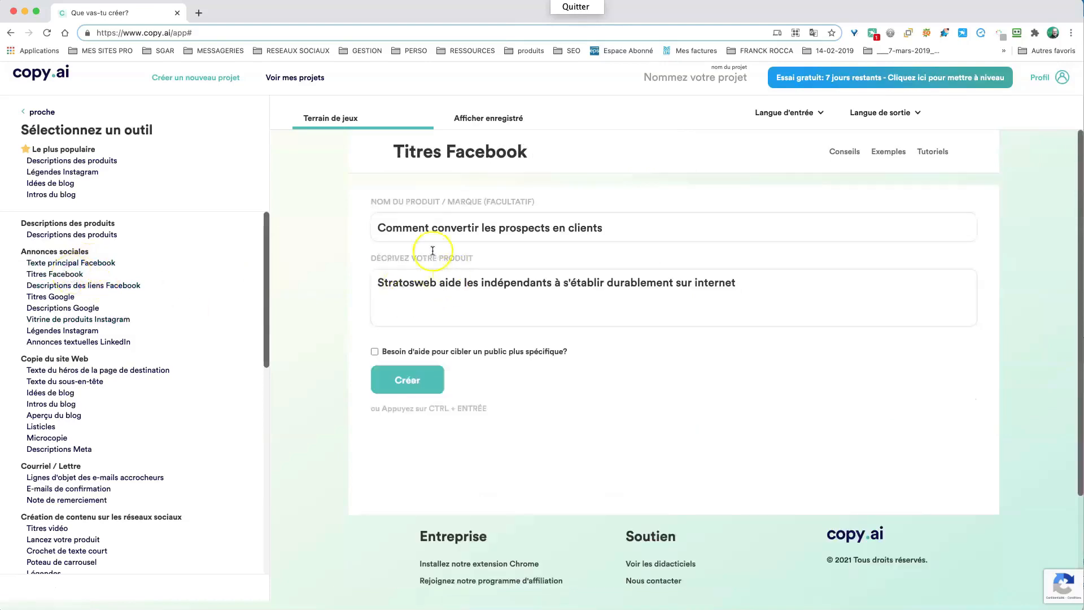
{"action": "left_click", "coordinate": [415, 382]}
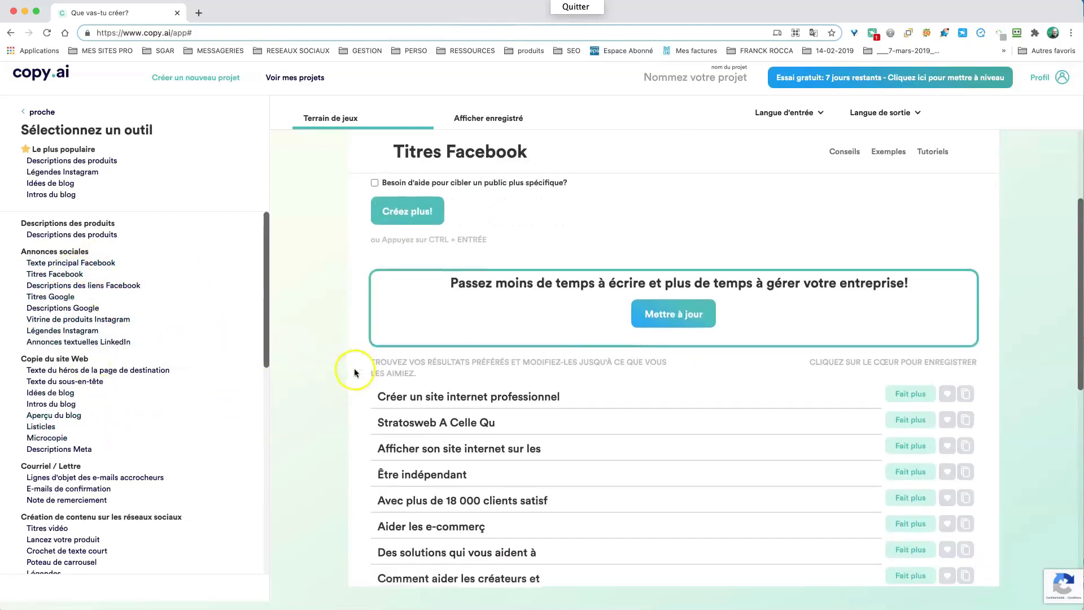
Generate two rounds of further variations of the first headline, "Créer un site internet professionnel".
{"action": "scroll", "coordinate": [354, 368], "scroll_direction": "down", "scroll_amount": 3}
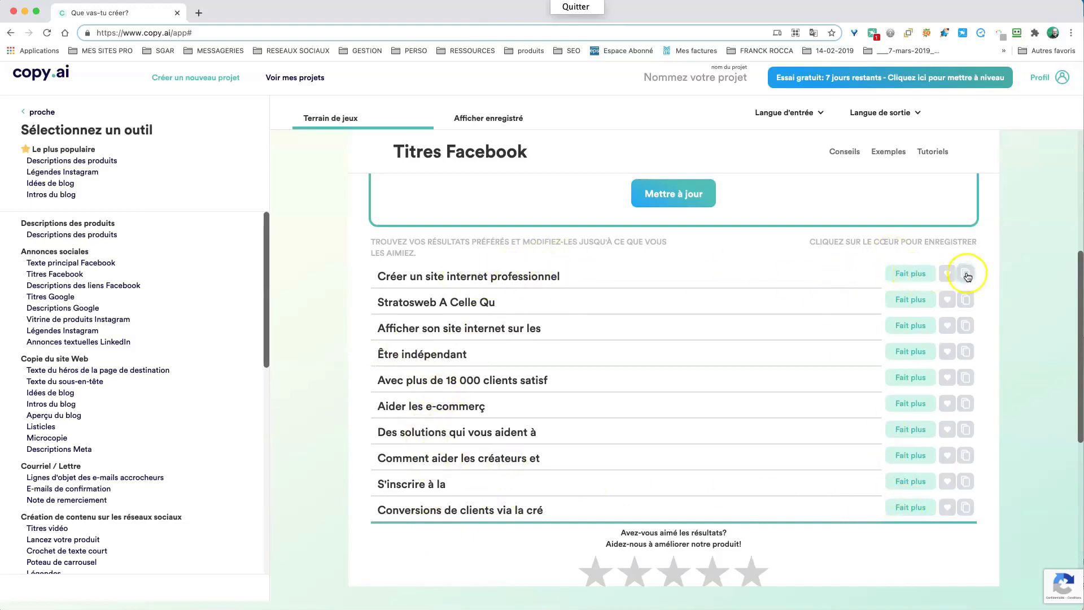
{"action": "left_click", "coordinate": [912, 274]}
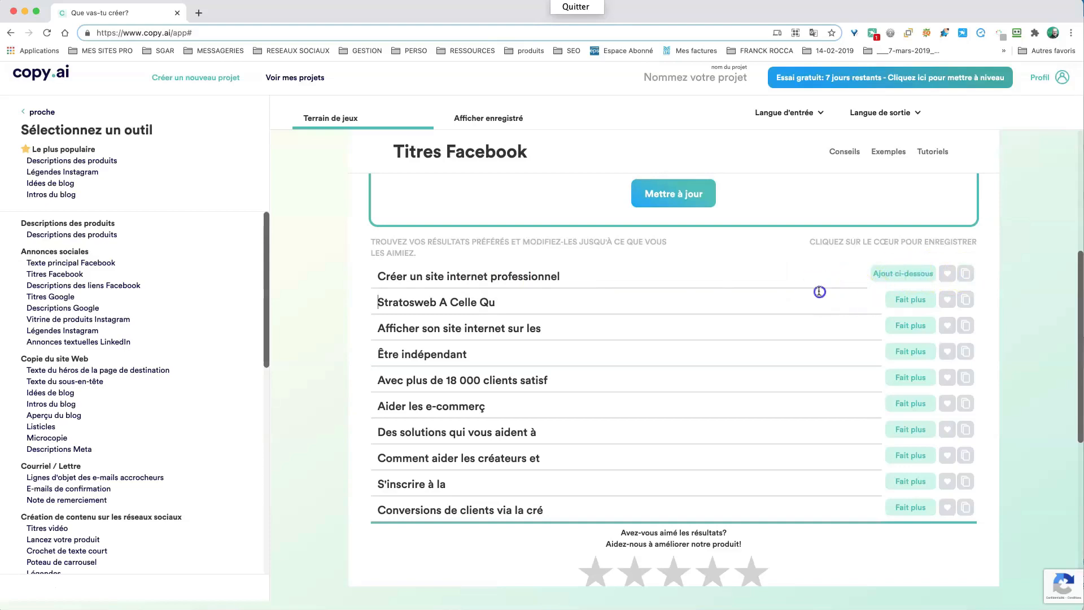
{"action": "left_click", "coordinate": [902, 276]}
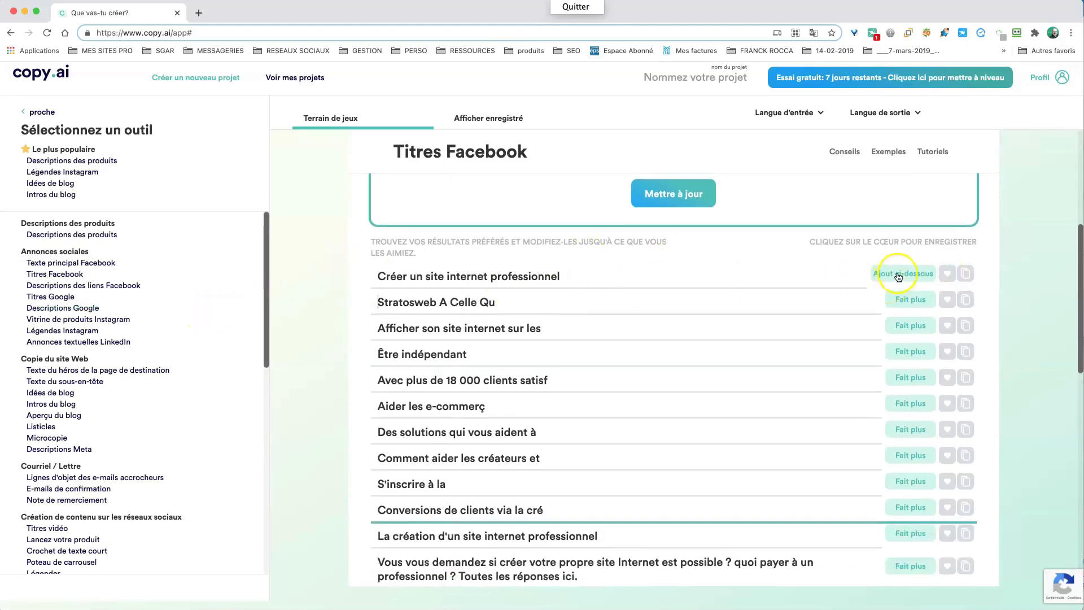
Review the added headline variations, focusing on the ones about creating one's own website and optimal client relationships.
{"action": "scroll", "coordinate": [786, 289], "scroll_direction": "up", "scroll_amount": 1}
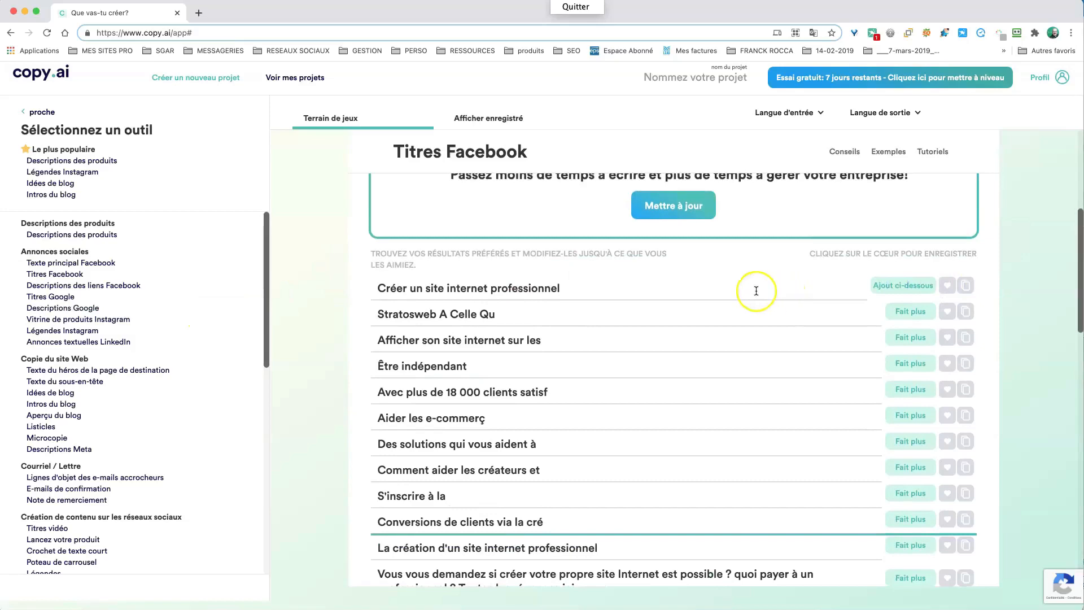
{"action": "scroll", "coordinate": [756, 291], "scroll_direction": "up", "scroll_amount": 3}
{"action": "scroll", "coordinate": [755, 294], "scroll_direction": "down", "scroll_amount": 9}
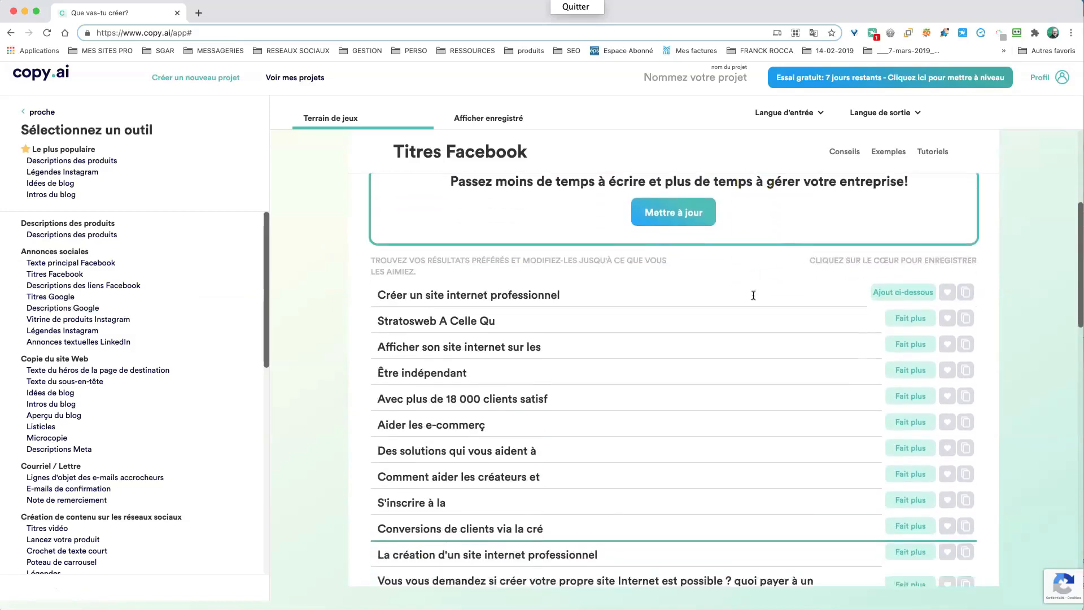
{"action": "scroll", "coordinate": [755, 295], "scroll_direction": "down", "scroll_amount": 2}
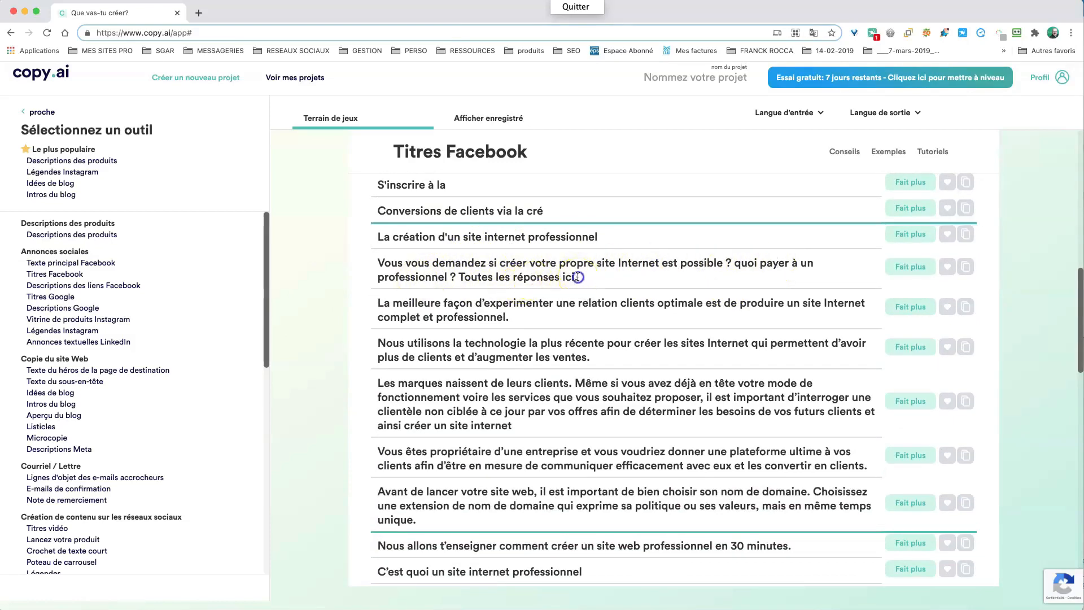
{"action": "left_click_drag", "start_coordinate": [577, 277], "coordinate": [357, 266]}
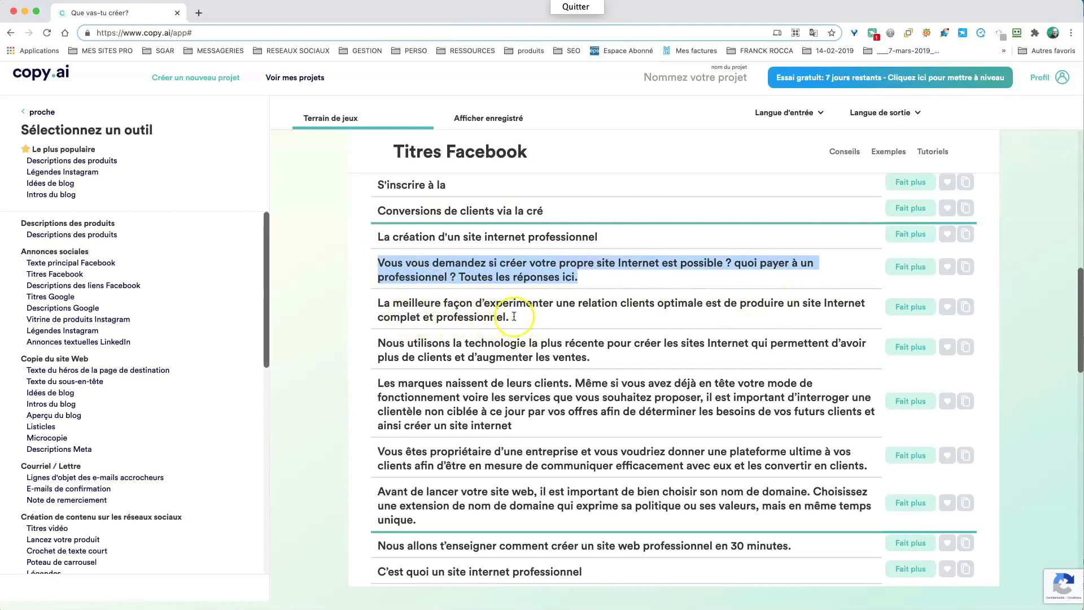
{"action": "left_click_drag", "start_coordinate": [511, 317], "coordinate": [377, 306]}
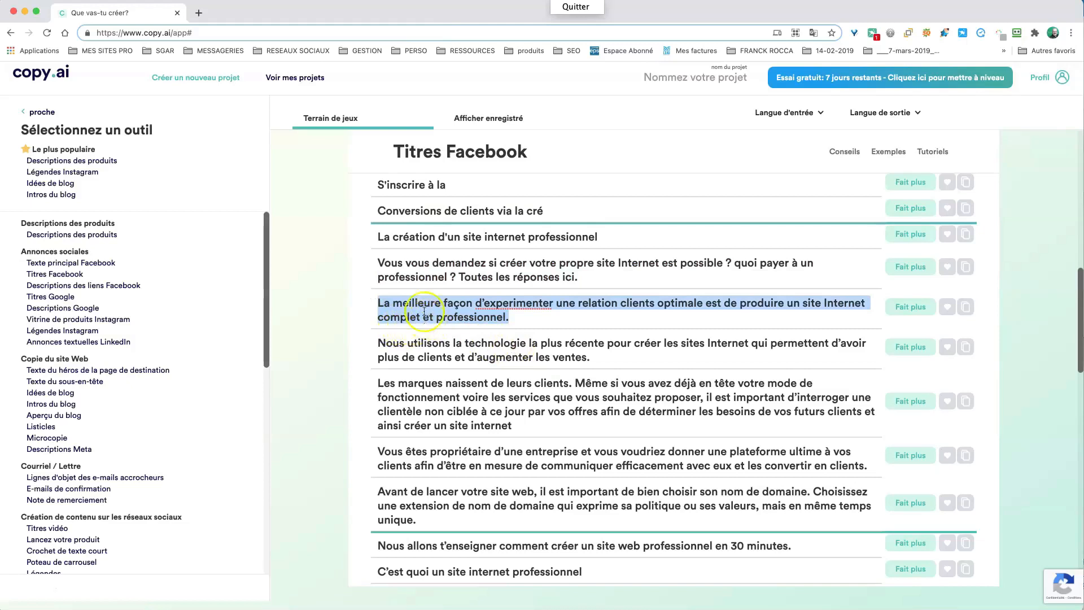
Open the "Descriptions Google" tool, change the brand in the product description to "Stratosweb.fr", and generate Google descriptions.
{"action": "left_click", "coordinate": [88, 309]}
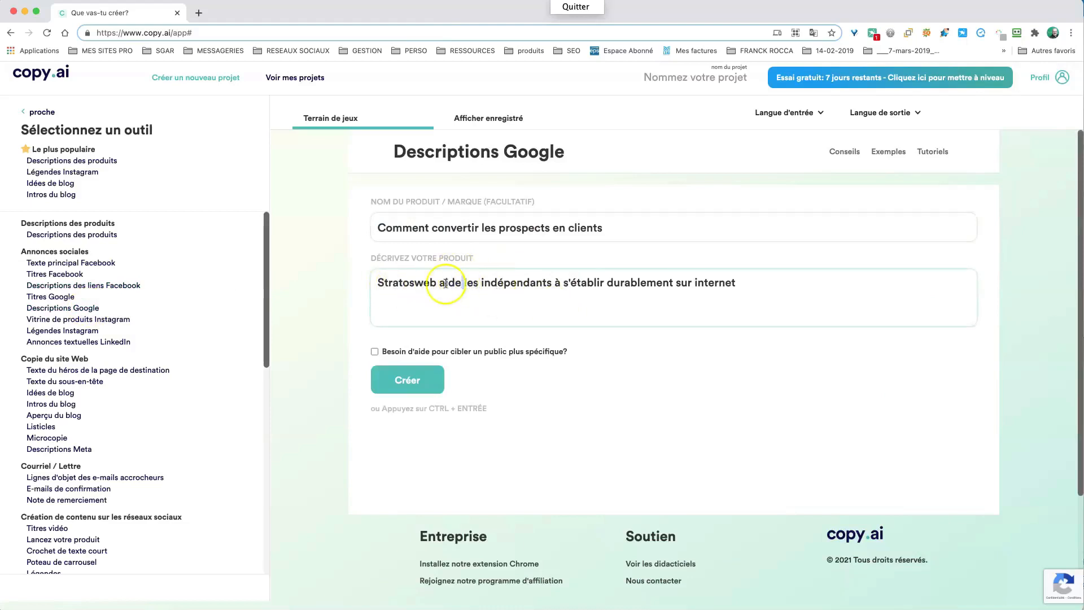
{"action": "left_click", "coordinate": [436, 284]}
{"action": "type", "text": ".fr"}
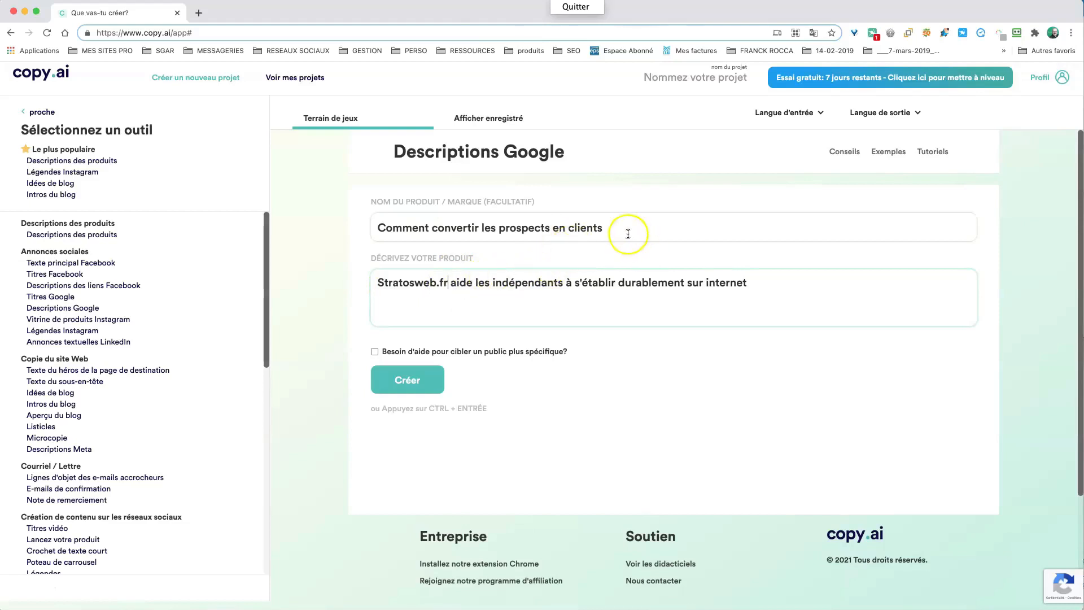
{"action": "left_click", "coordinate": [407, 376]}
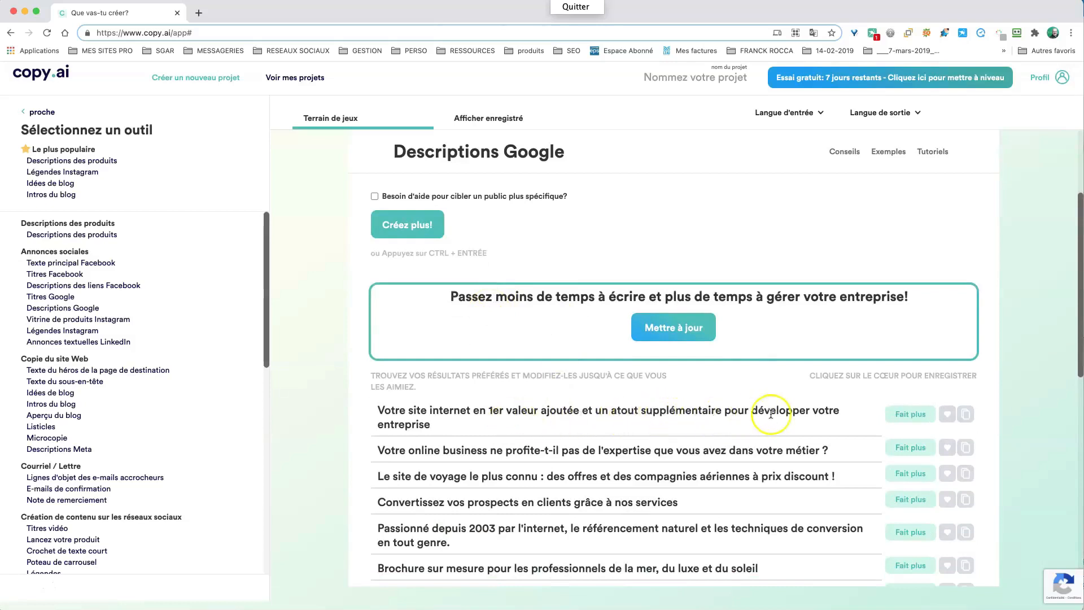
Review the generated Google descriptions, examining the ones on natural referencing, acquisition costs, progression and customer engagement.
{"action": "scroll", "coordinate": [672, 420], "scroll_direction": "down", "scroll_amount": 2}
{"action": "scroll", "coordinate": [674, 422], "scroll_direction": "down", "scroll_amount": 3}
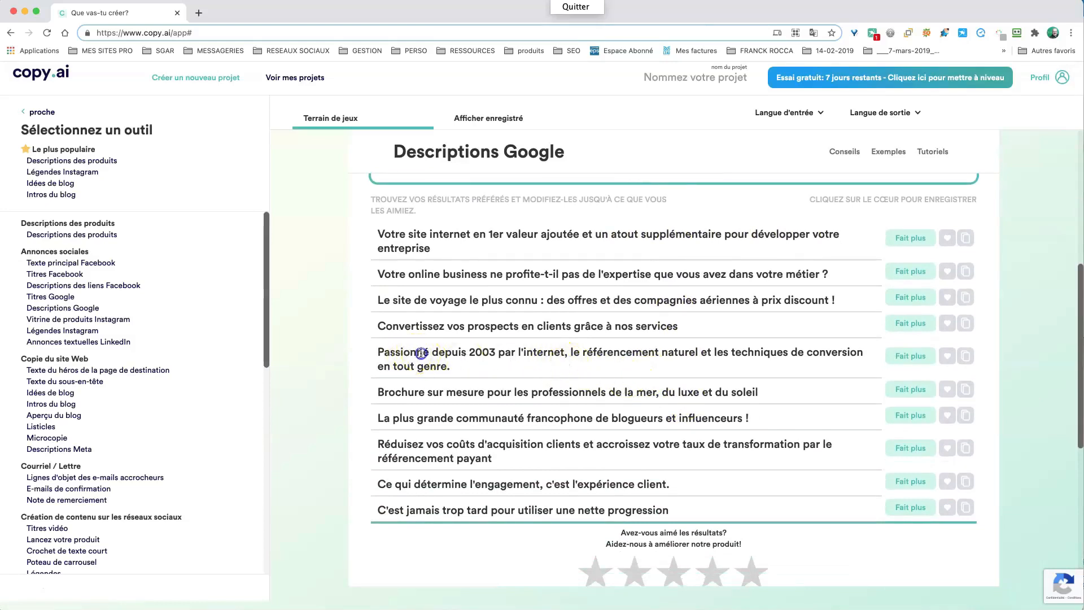
{"action": "left_click_drag", "start_coordinate": [420, 354], "coordinate": [548, 354]}
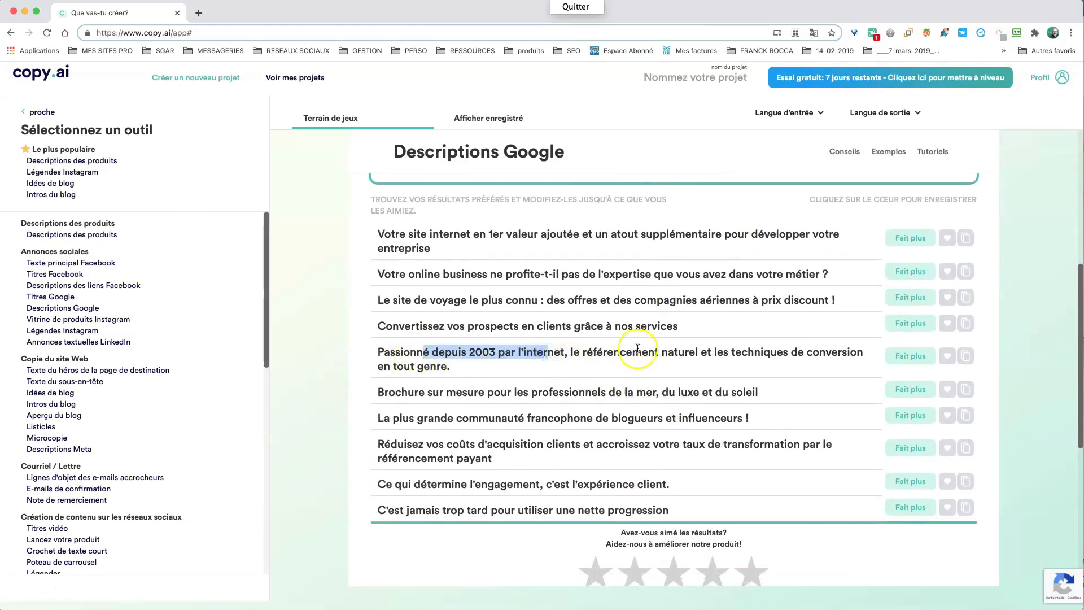
{"action": "left_click_drag", "start_coordinate": [647, 354], "coordinate": [530, 359]}
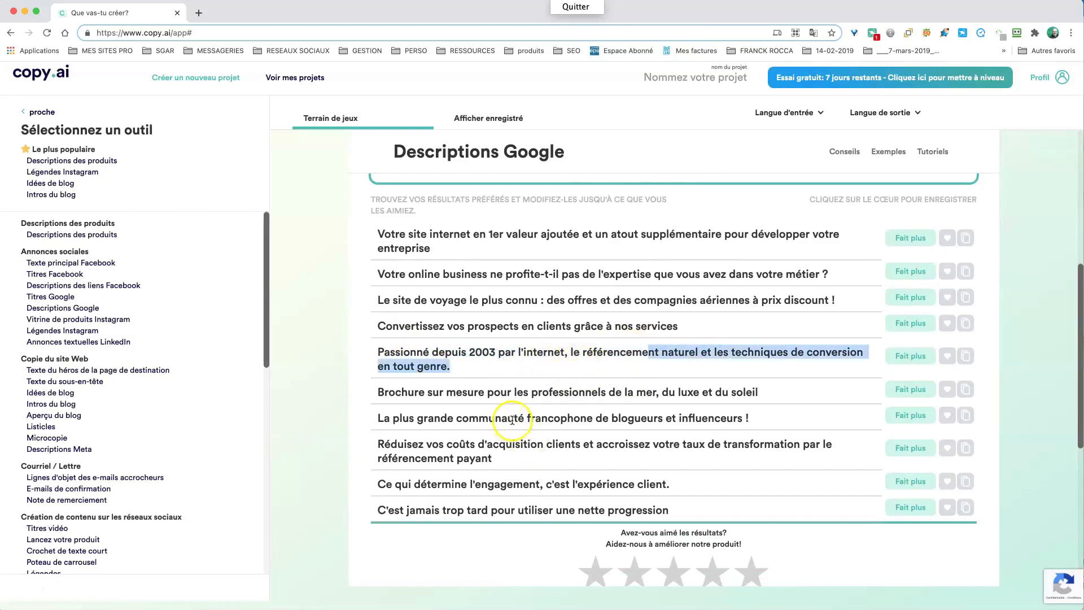
{"action": "left_click_drag", "start_coordinate": [508, 446], "coordinate": [701, 452]}
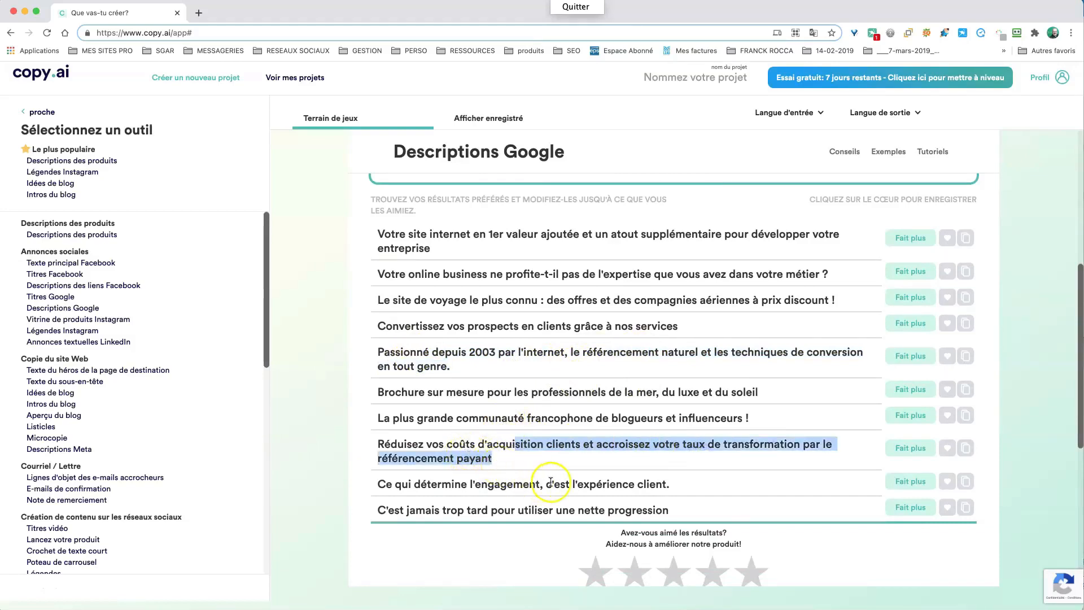
{"action": "scroll", "coordinate": [529, 510], "scroll_direction": "down", "scroll_amount": 2}
{"action": "scroll", "coordinate": [528, 512], "scroll_direction": "down", "scroll_amount": 2}
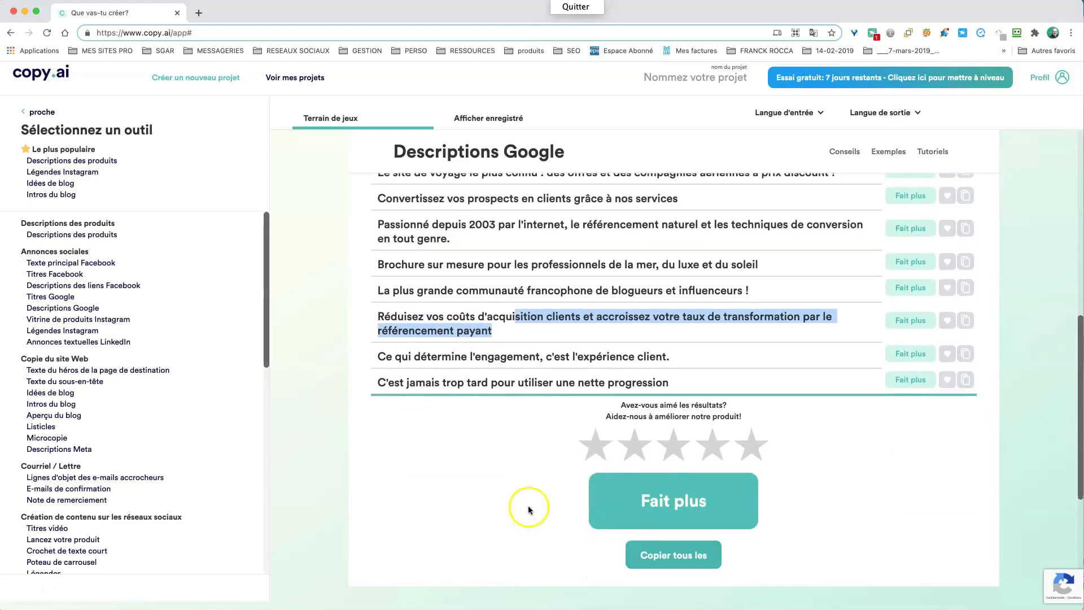
{"action": "left_click_drag", "start_coordinate": [457, 382], "coordinate": [598, 385]}
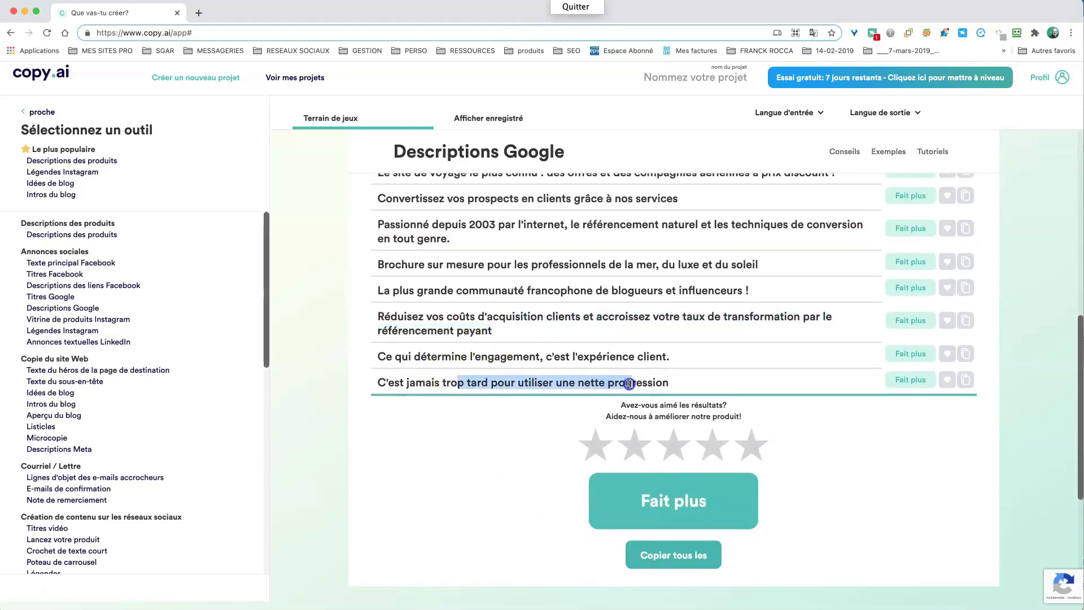
{"action": "left_click", "coordinate": [639, 382]}
{"action": "left_click_drag", "start_coordinate": [514, 357], "coordinate": [633, 357]}
Generate more variations of "Ce qui détermine l'engagement, c'est l'expérience client." and read through them.
{"action": "left_click", "coordinate": [903, 354]}
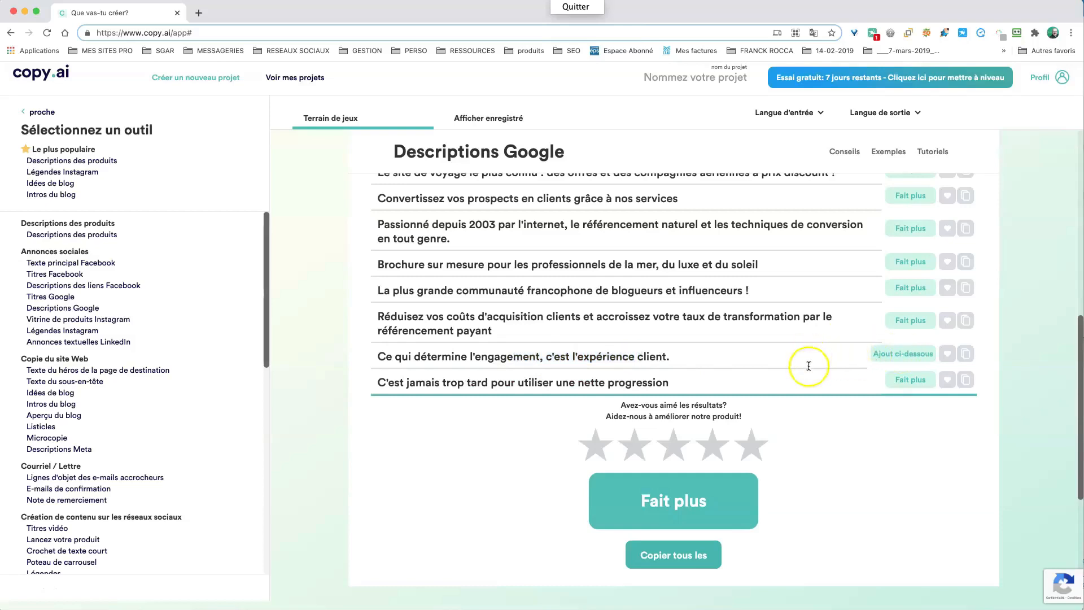
{"action": "scroll", "coordinate": [811, 367], "scroll_direction": "down", "scroll_amount": 2}
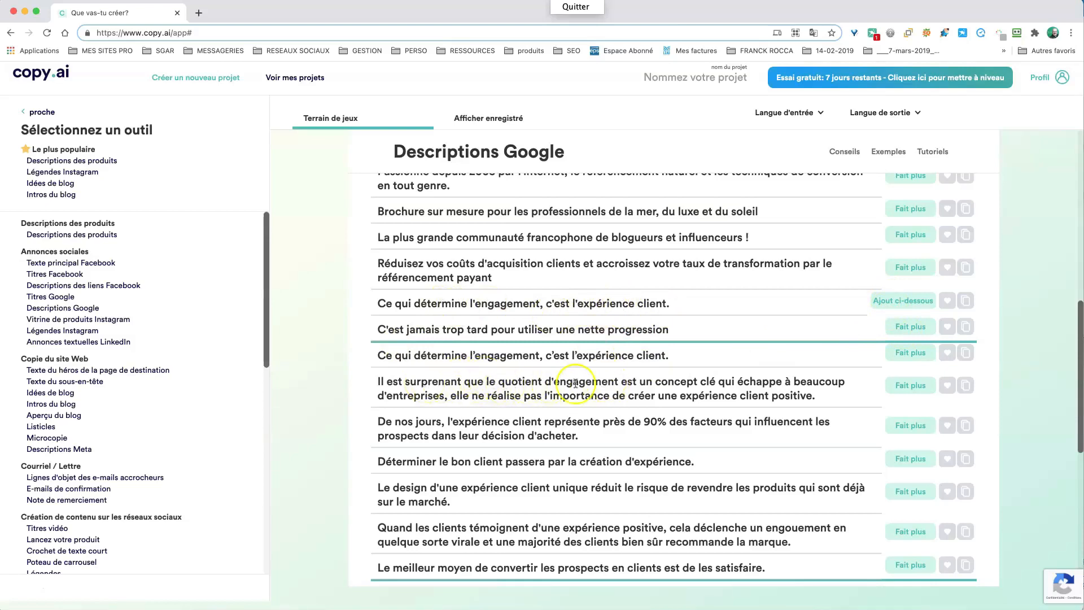
{"action": "left_click_drag", "start_coordinate": [654, 382], "coordinate": [700, 383]}
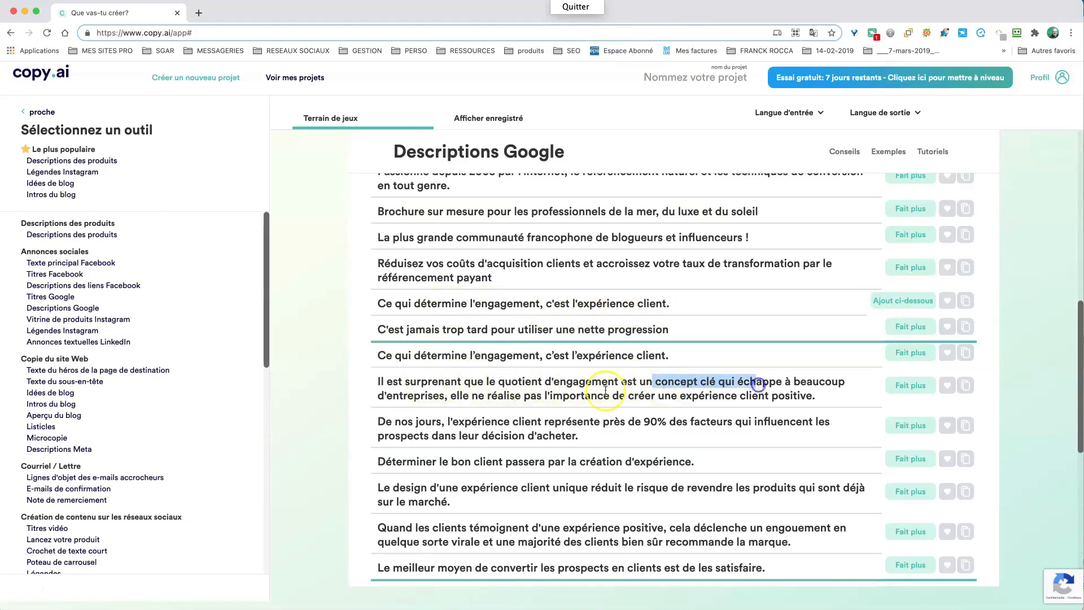
{"action": "left_click_drag", "start_coordinate": [529, 436], "coordinate": [568, 433]}
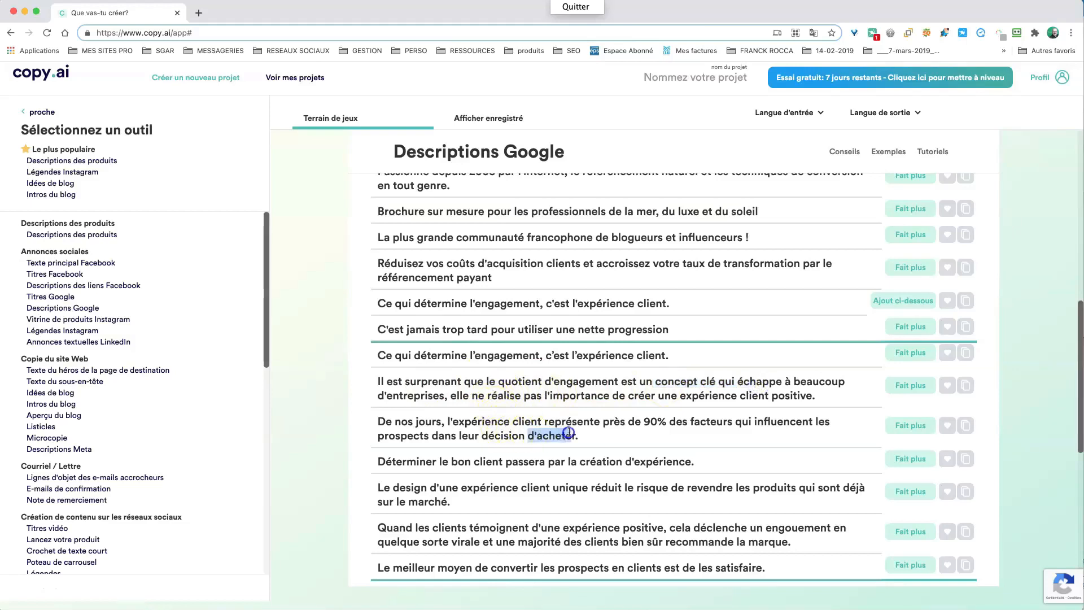
{"action": "left_click", "coordinate": [516, 462]}
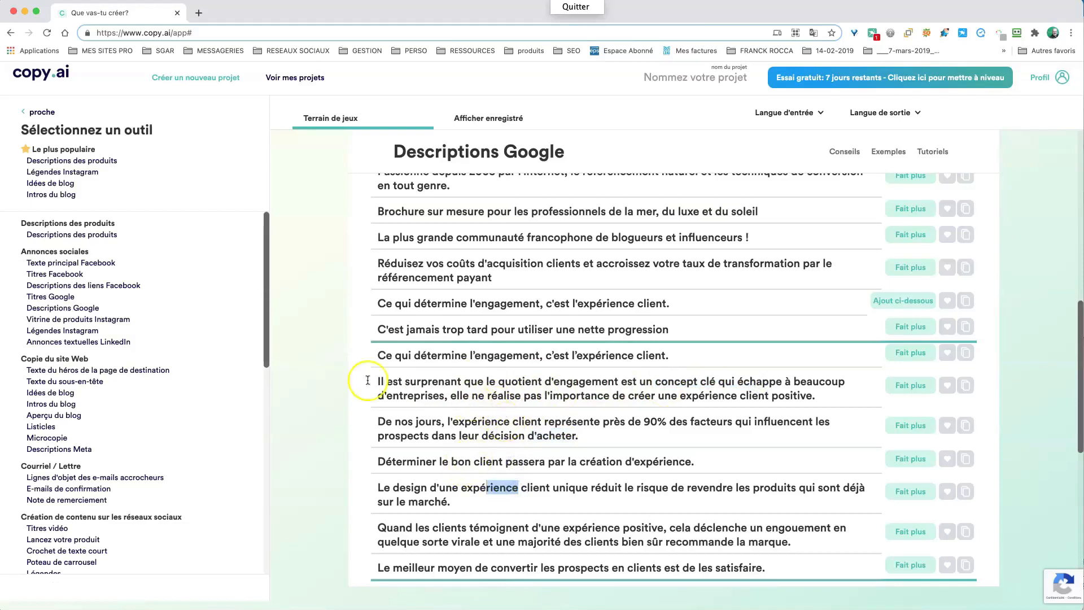
Generate catchy email subject lines ("Lignes d'objet des e-mails accrocheurs") from the existing details, and expand "Créer un site web selon ses besoins" into more variations.
{"action": "left_click", "coordinate": [86, 479]}
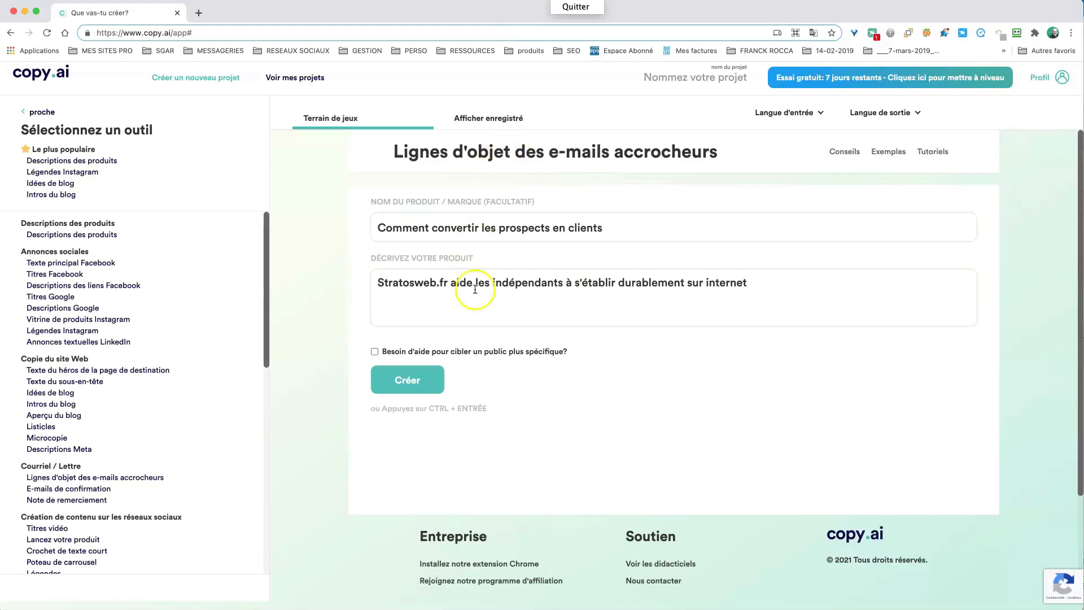
{"action": "left_click", "coordinate": [404, 379]}
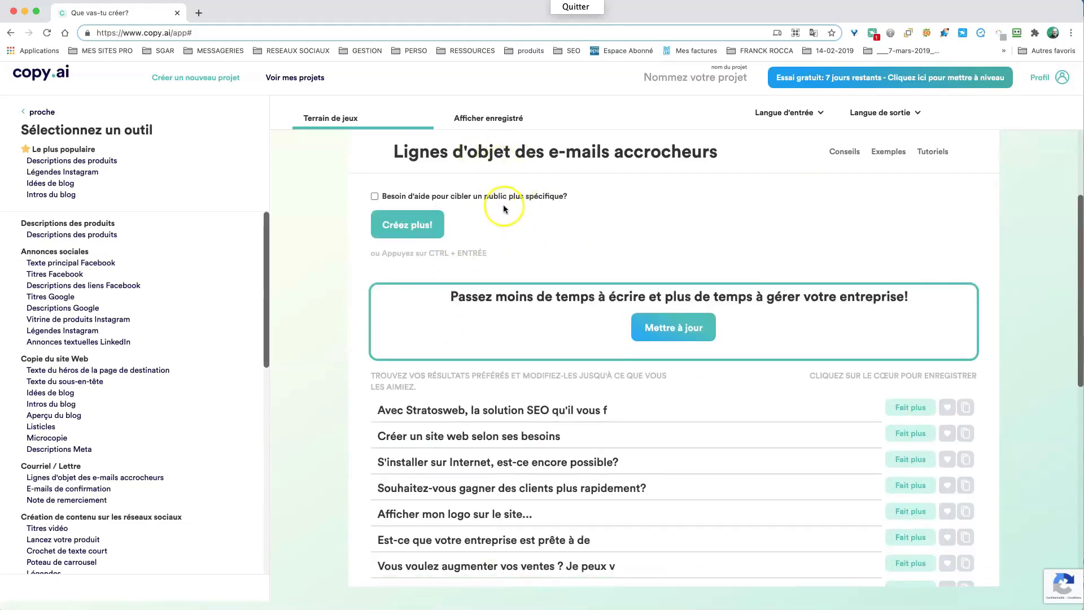
{"action": "scroll", "coordinate": [347, 254], "scroll_direction": "down", "scroll_amount": 3}
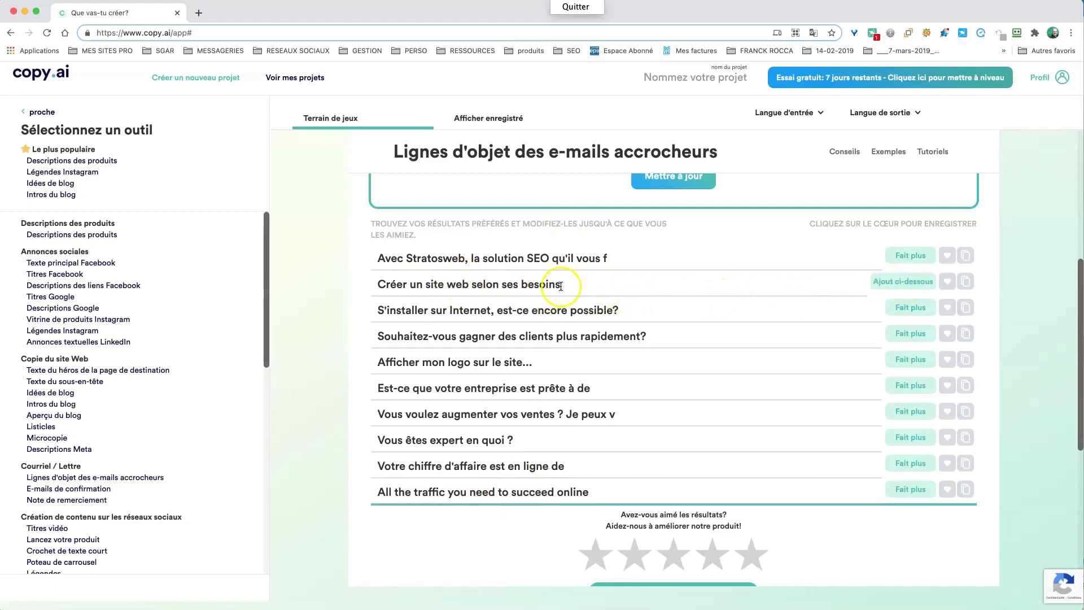
{"action": "left_click_drag", "start_coordinate": [559, 285], "coordinate": [353, 286]}
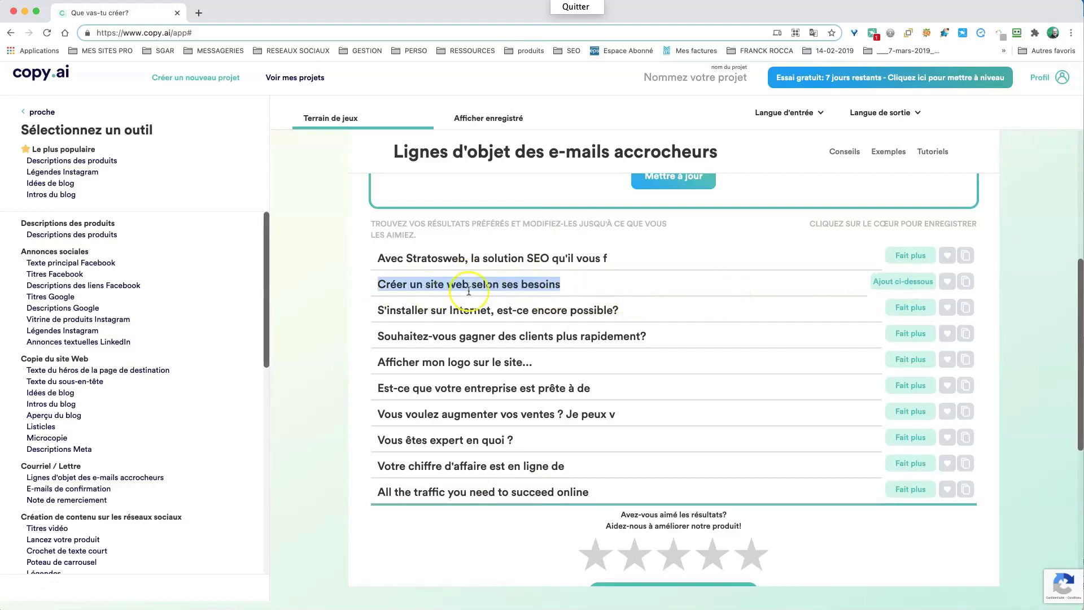
{"action": "scroll", "coordinate": [314, 429], "scroll_direction": "down", "scroll_amount": 5}
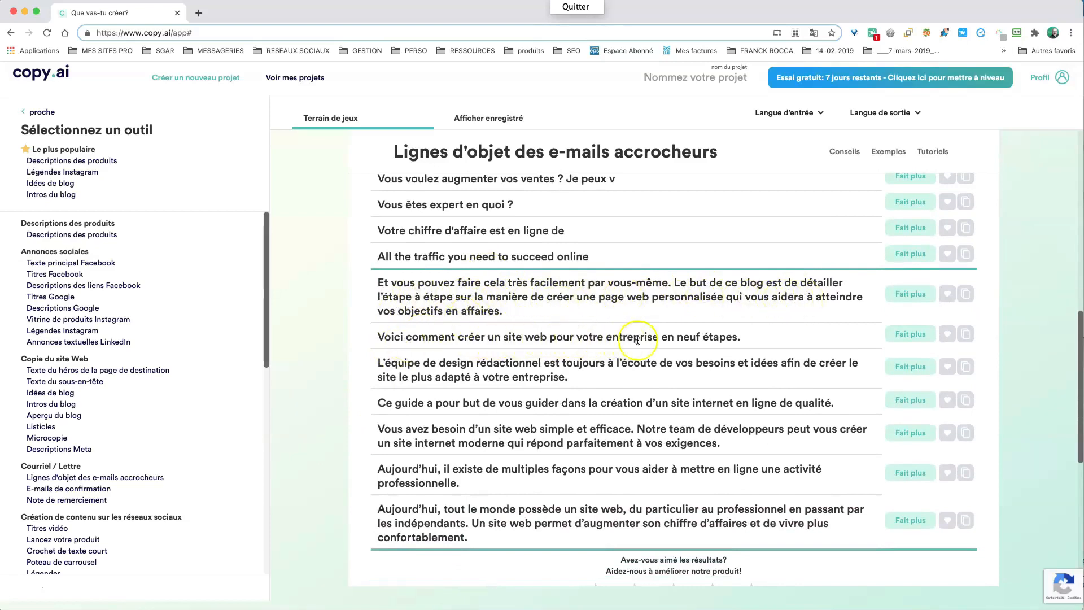
Read through the new email subject line variations, including the ones on nine steps, the quality website guide and professional activity online.
{"action": "left_click_drag", "start_coordinate": [741, 338], "coordinate": [384, 338]}
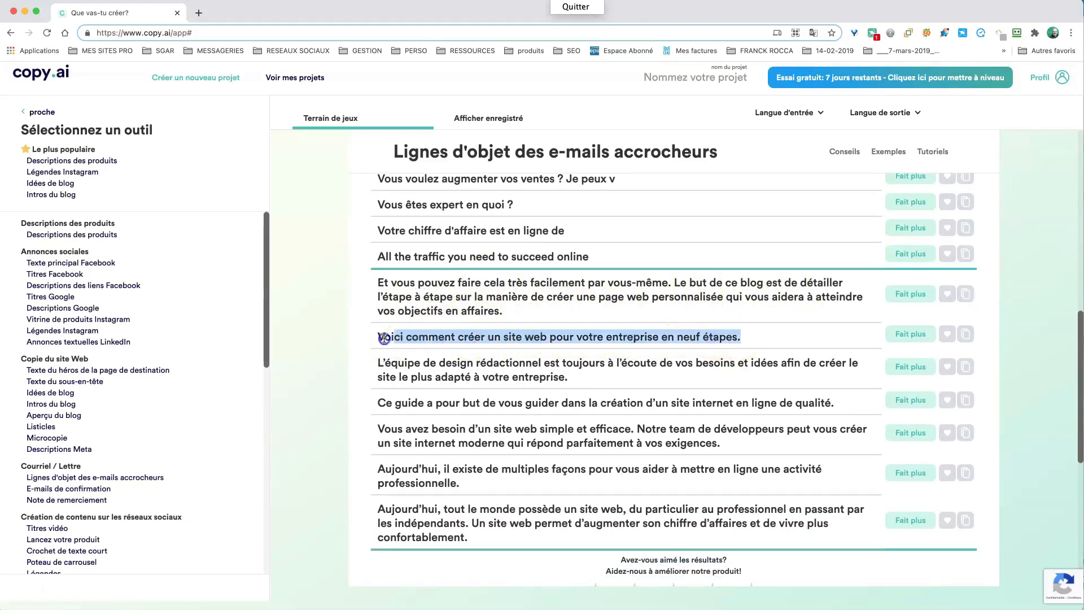
{"action": "left_click_drag", "start_coordinate": [409, 403], "coordinate": [782, 403]}
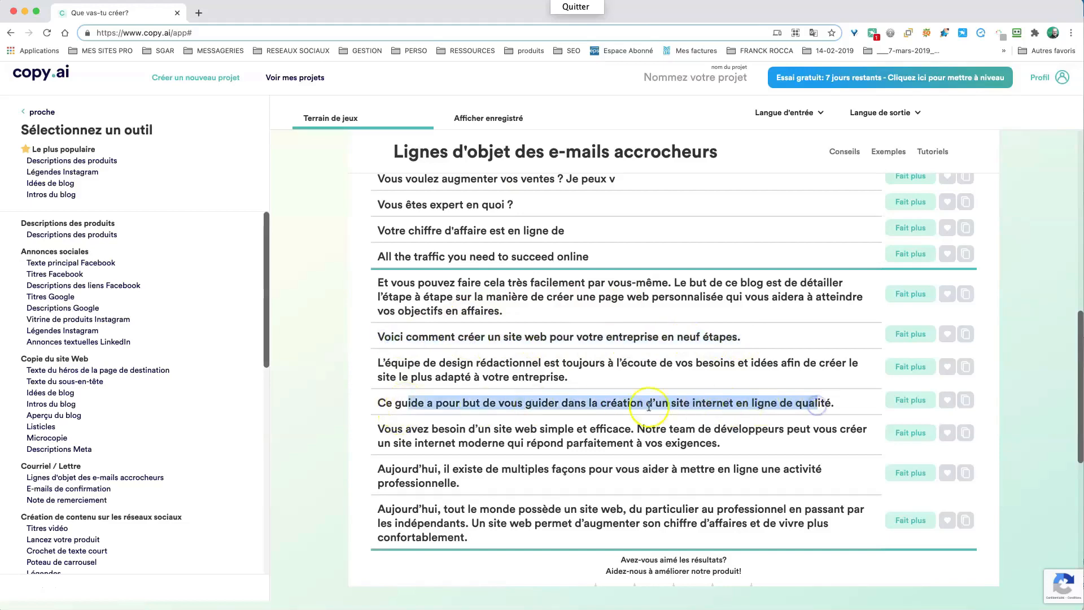
{"action": "left_click_drag", "start_coordinate": [460, 484], "coordinate": [371, 472]}
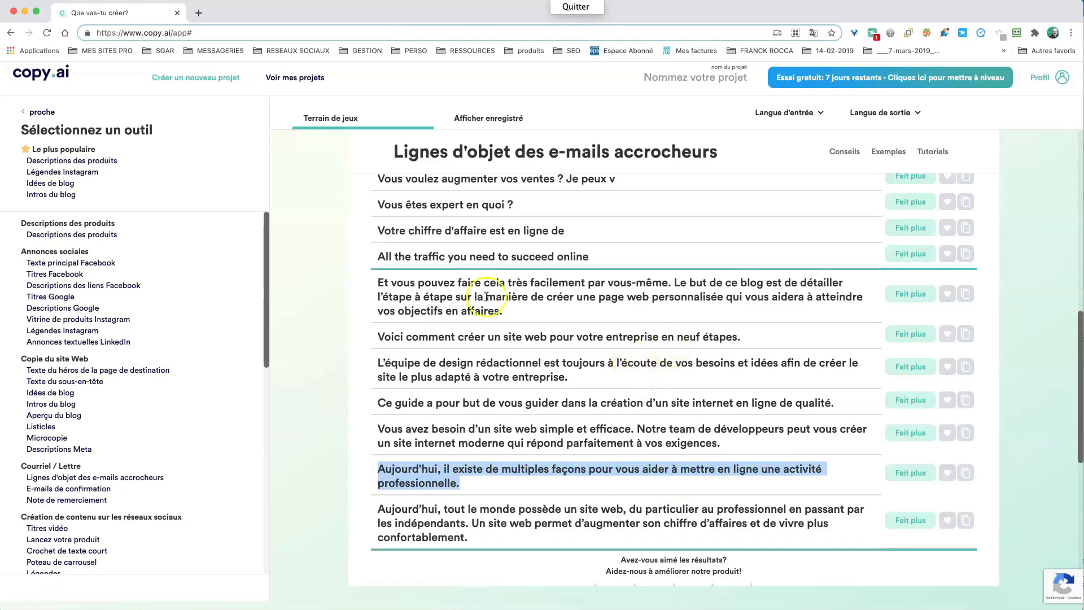
Open the "Titres vidéo" tool under social media content creation and generate video titles from the existing Stratosweb.fr description.
{"action": "scroll", "coordinate": [171, 366], "scroll_direction": "down", "scroll_amount": 5}
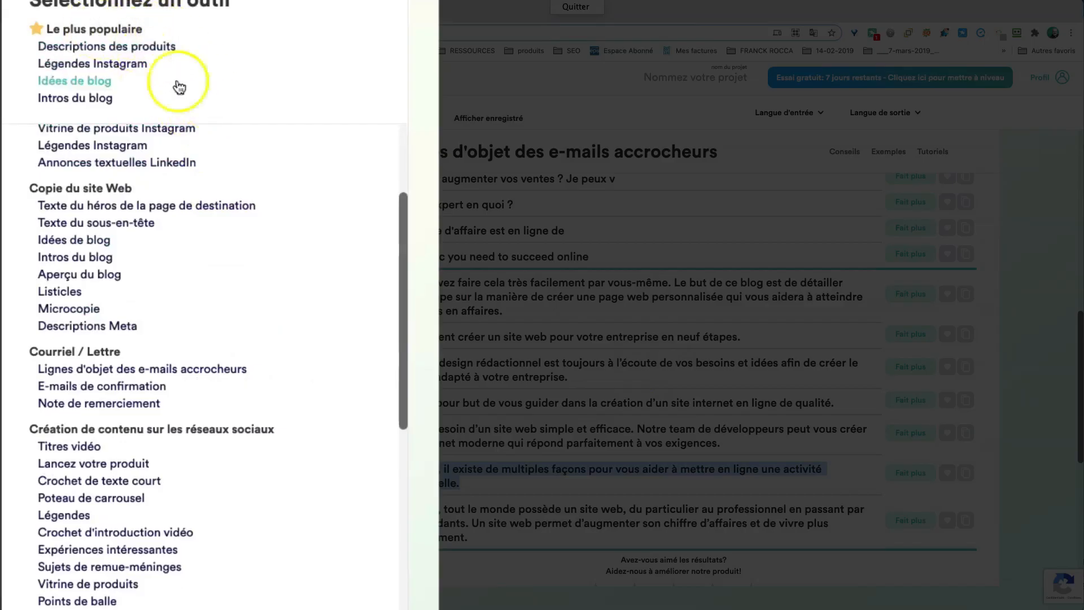
{"action": "scroll", "coordinate": [268, 269], "scroll_direction": "down", "scroll_amount": 1}
{"action": "scroll", "coordinate": [268, 269], "scroll_direction": "down", "scroll_amount": 7}
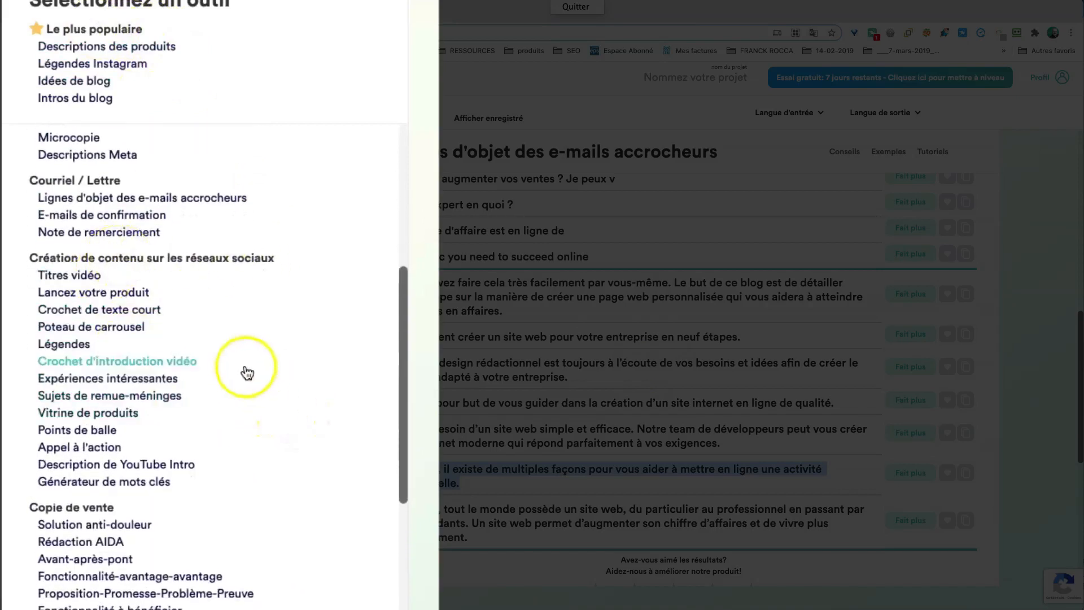
{"action": "left_click", "coordinate": [72, 275]}
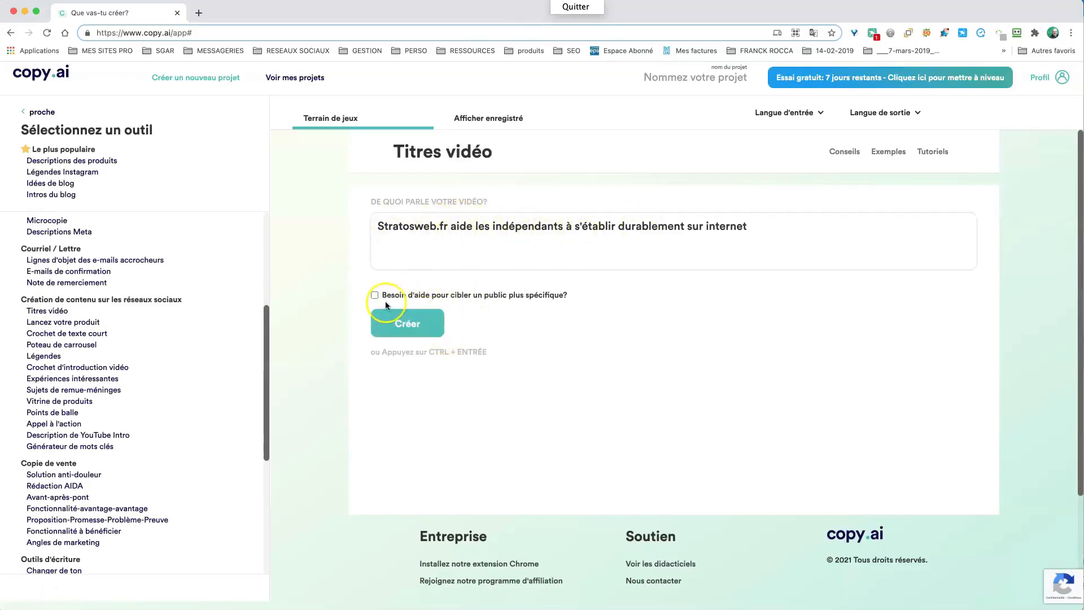
{"action": "left_click", "coordinate": [413, 326]}
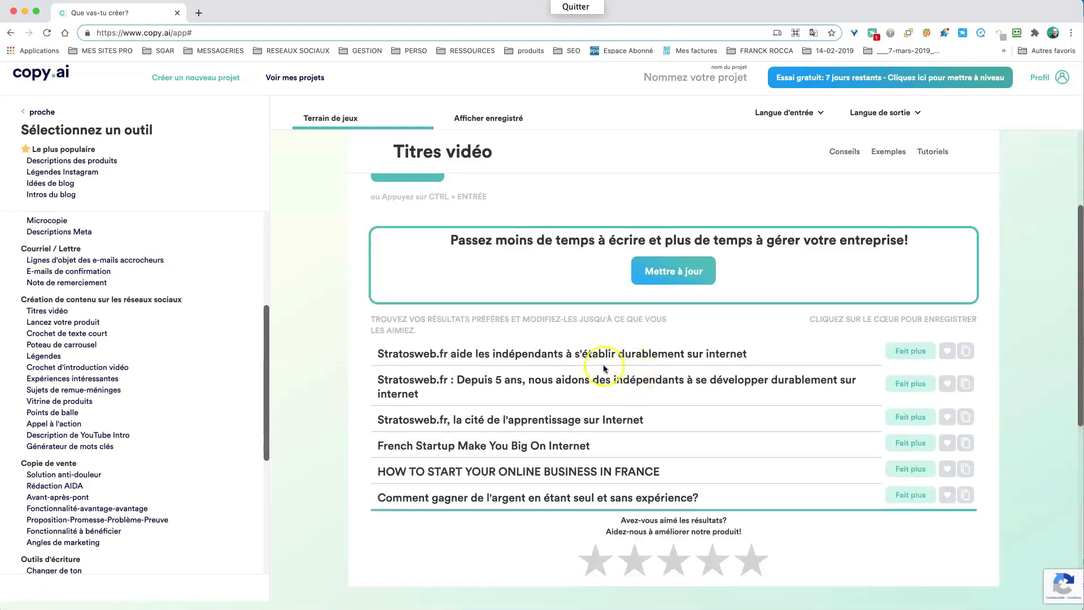
Review the generated video titles and request more variations of "Comment gagner de l'argent en étant seul et sans expérience?".
{"action": "scroll", "coordinate": [581, 316], "scroll_direction": "down", "scroll_amount": 3}
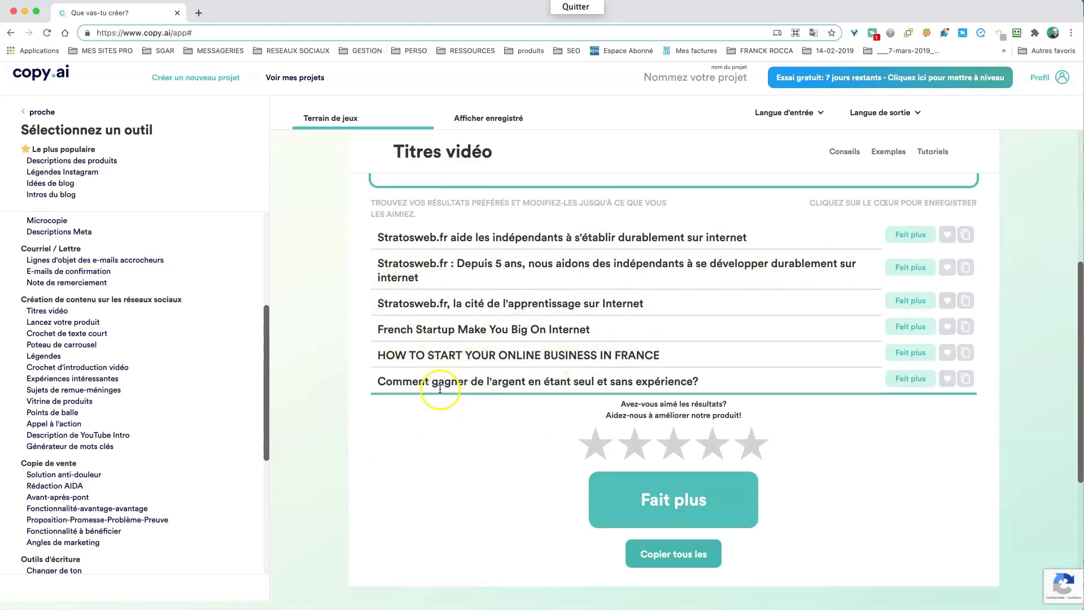
{"action": "left_click_drag", "start_coordinate": [464, 355], "coordinate": [640, 356]}
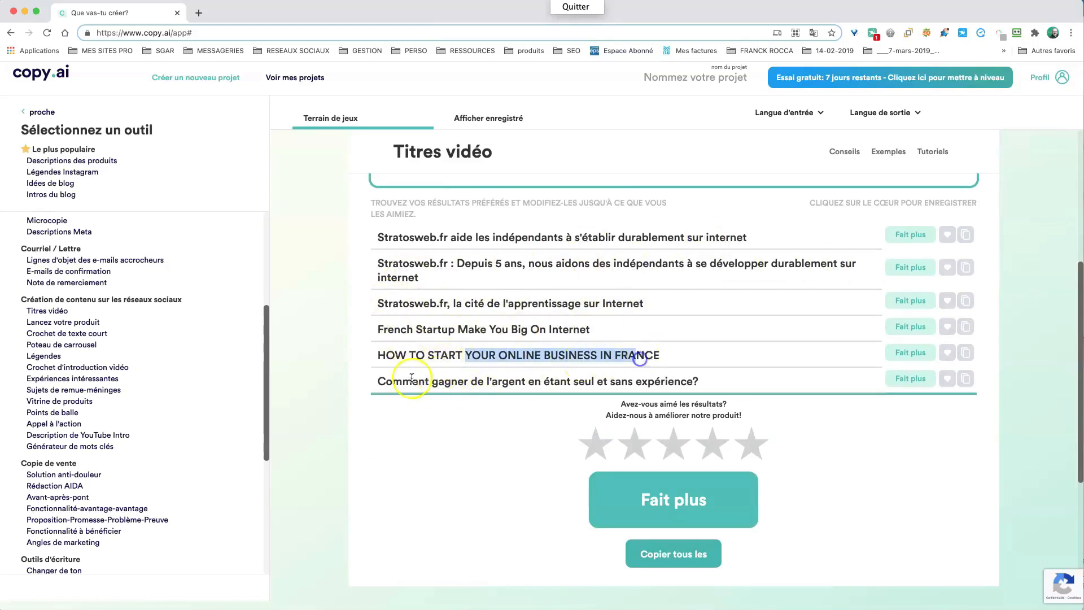
{"action": "left_click", "coordinate": [411, 377]}
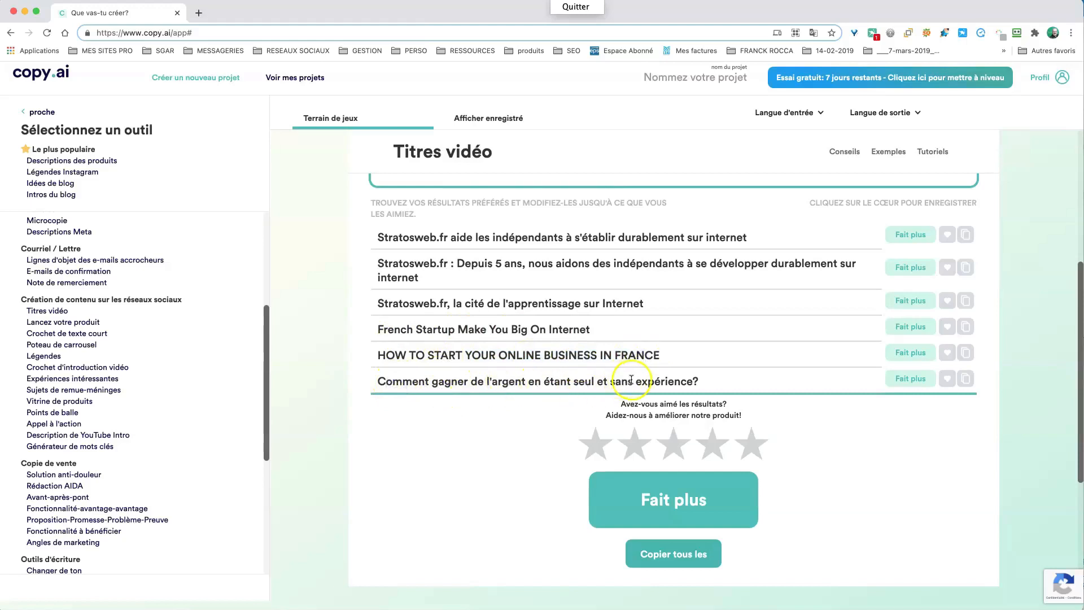
{"action": "left_click_drag", "start_coordinate": [698, 382], "coordinate": [541, 385]}
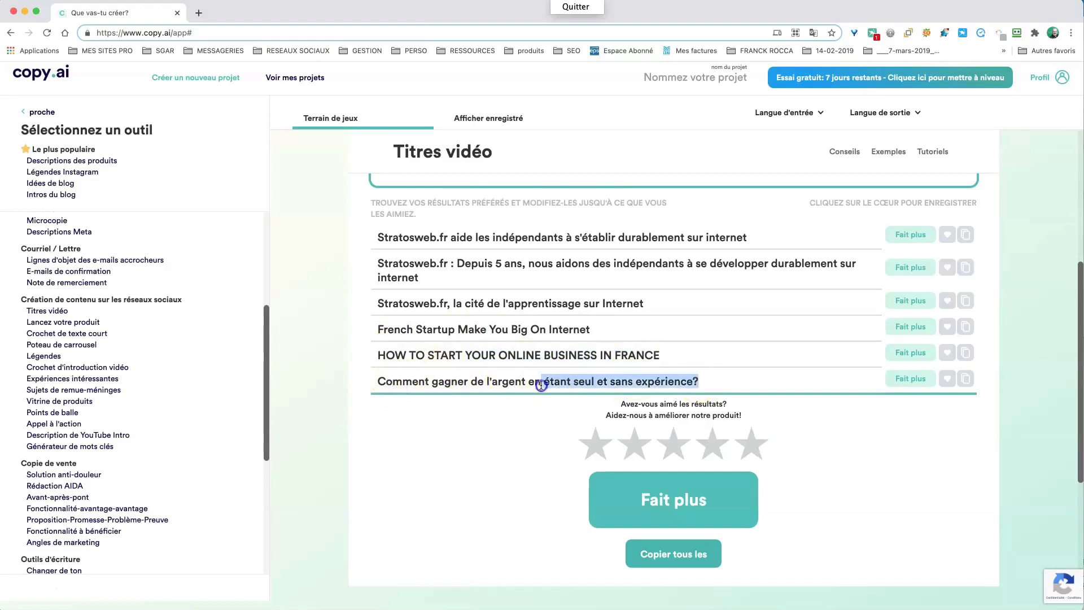
{"action": "left_click", "coordinate": [906, 378]}
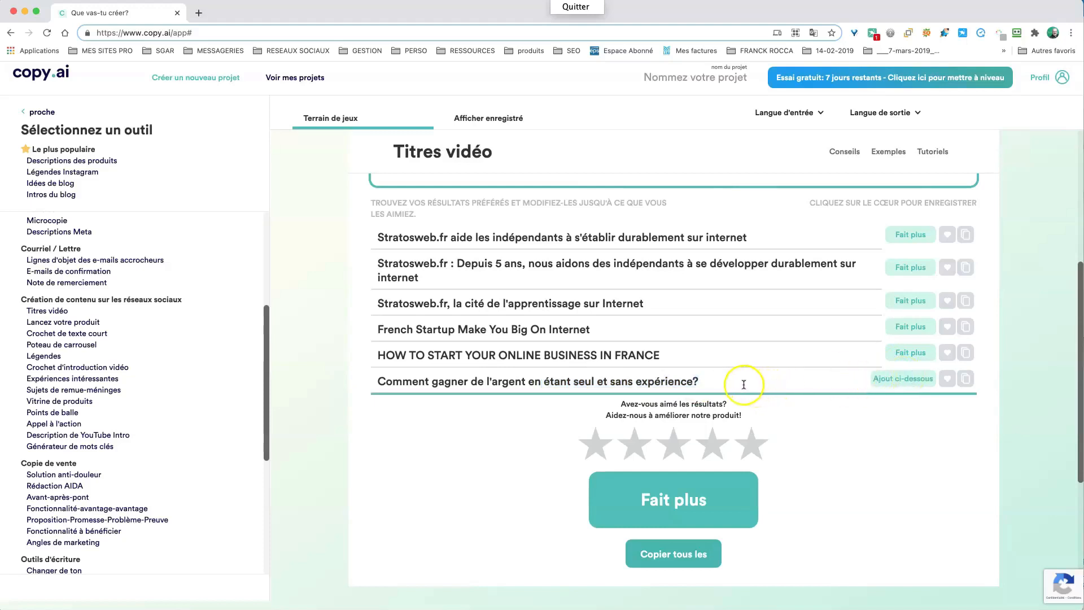
Read the added video titles and generate more variations of "Comment se faire remarquer et comment enfin gagner sa vie?".
{"action": "scroll", "coordinate": [737, 381], "scroll_direction": "down", "scroll_amount": 2}
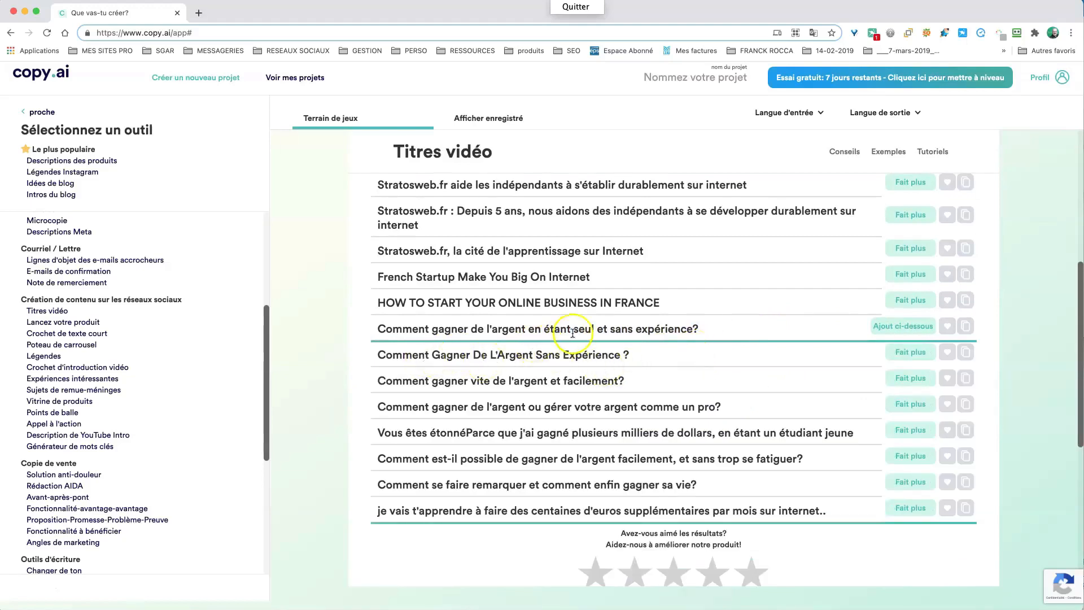
{"action": "left_click_drag", "start_coordinate": [569, 355], "coordinate": [448, 355]}
{"action": "left_click", "coordinate": [509, 355]}
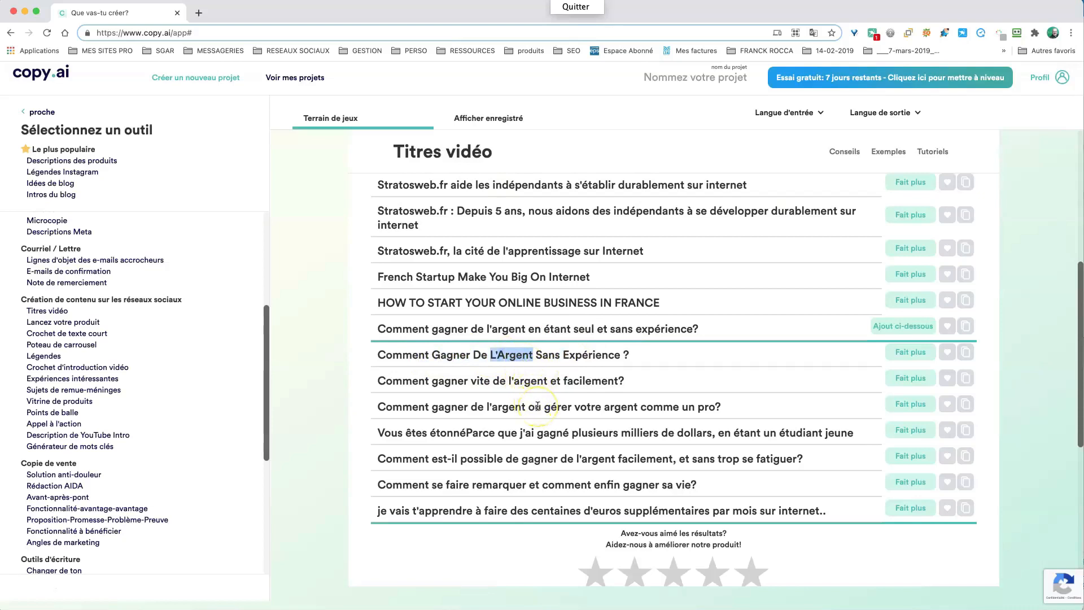
{"action": "scroll", "coordinate": [537, 407], "scroll_direction": "down", "scroll_amount": 1}
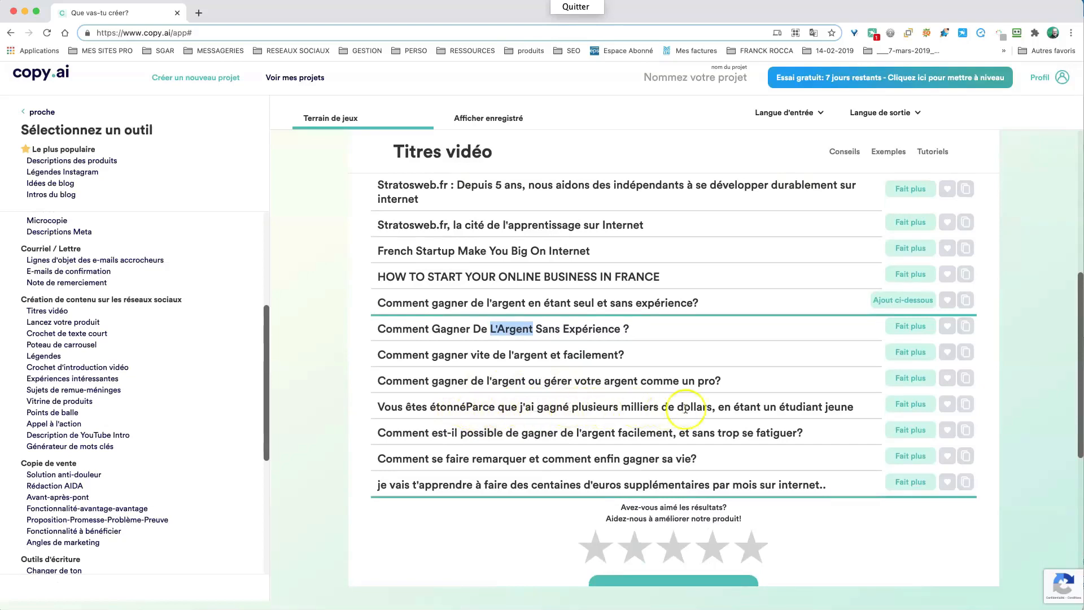
{"action": "left_click", "coordinate": [497, 433]}
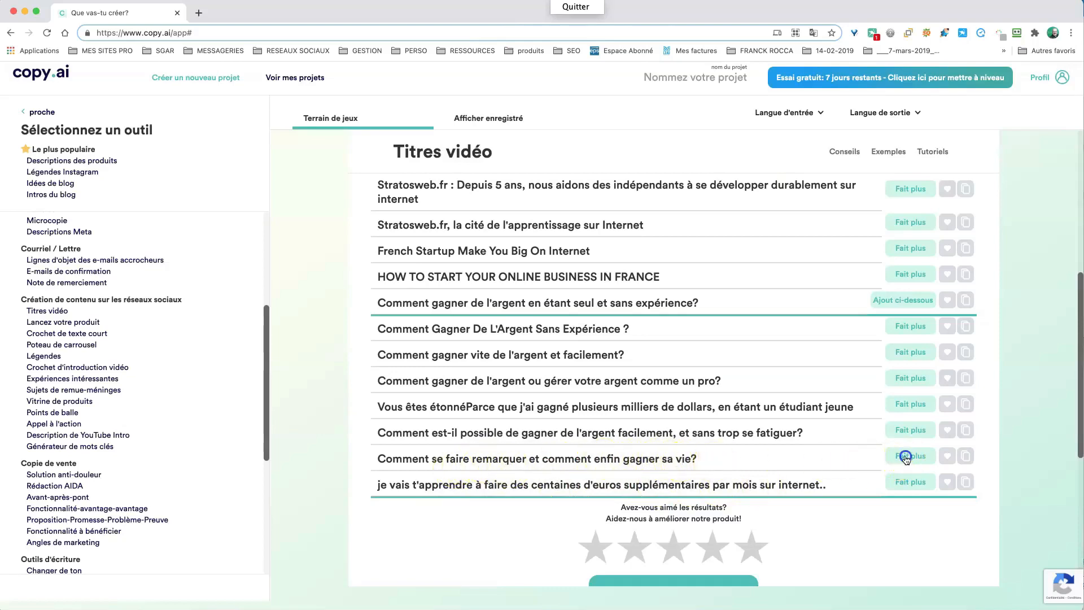
Examine the newest video title variations and generate more from the one beginning "Le marketing de niche est un domaine à part entière".
{"action": "scroll", "coordinate": [831, 459], "scroll_direction": "down", "scroll_amount": 3}
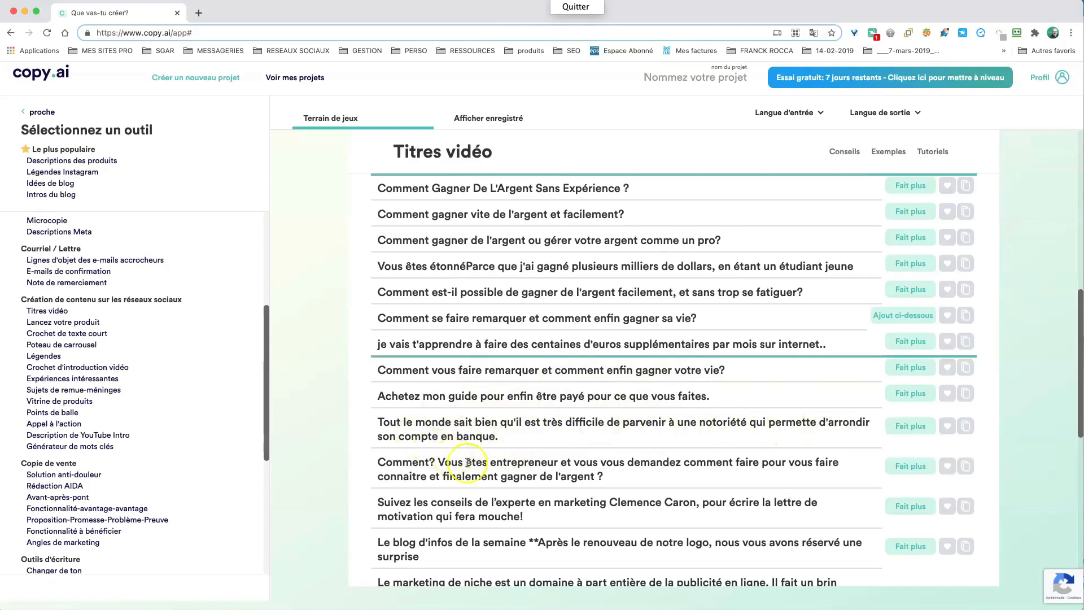
{"action": "scroll", "coordinate": [497, 475], "scroll_direction": "down", "scroll_amount": 2}
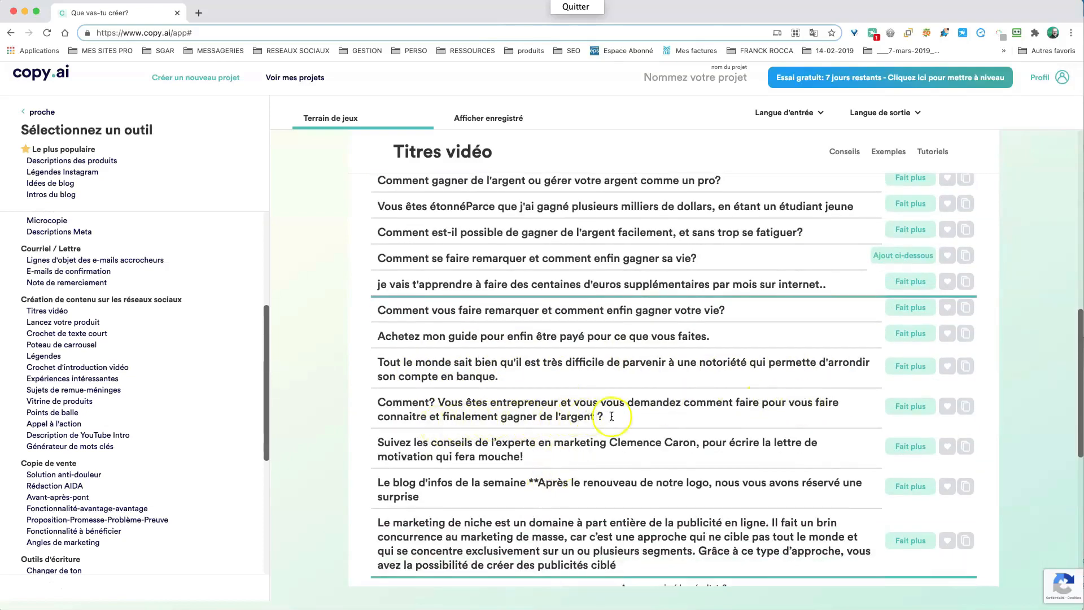
{"action": "left_click_drag", "start_coordinate": [612, 416], "coordinate": [384, 404]}
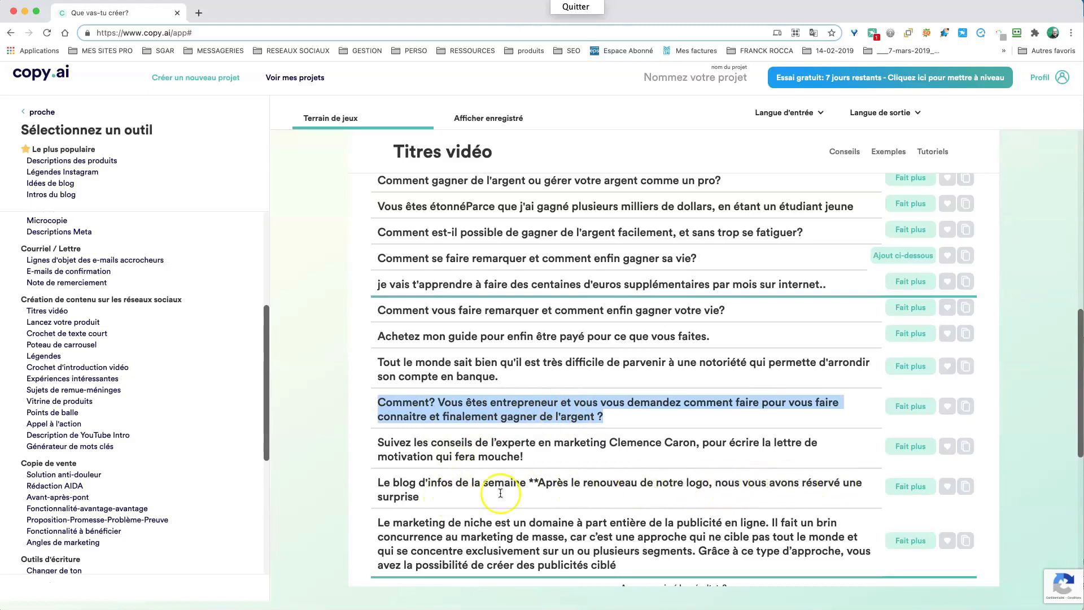
{"action": "left_click_drag", "start_coordinate": [449, 492], "coordinate": [406, 487]}
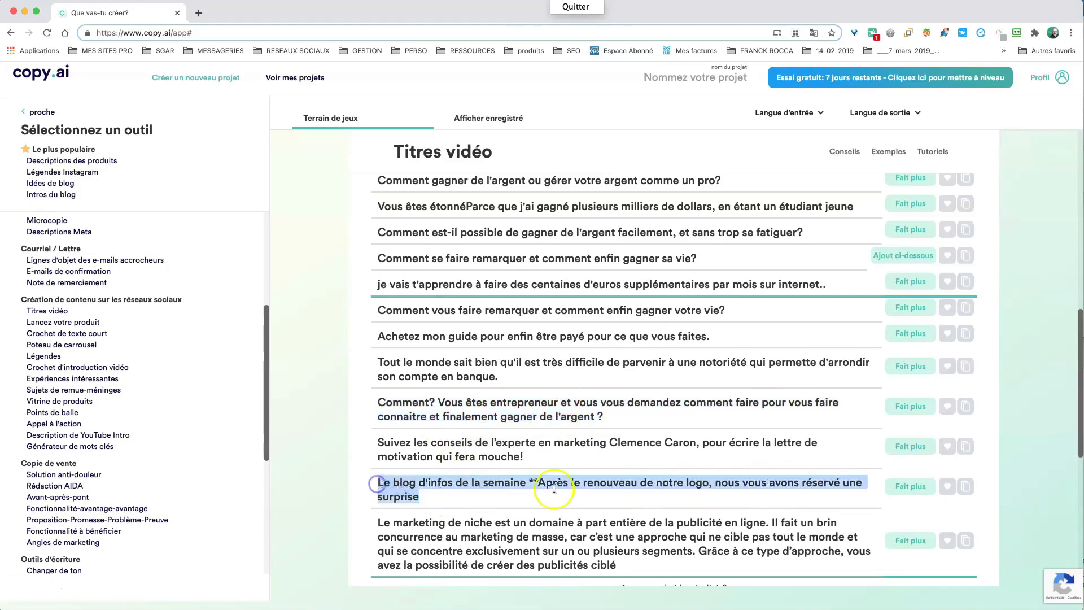
{"action": "scroll", "coordinate": [554, 489], "scroll_direction": "down", "scroll_amount": 3}
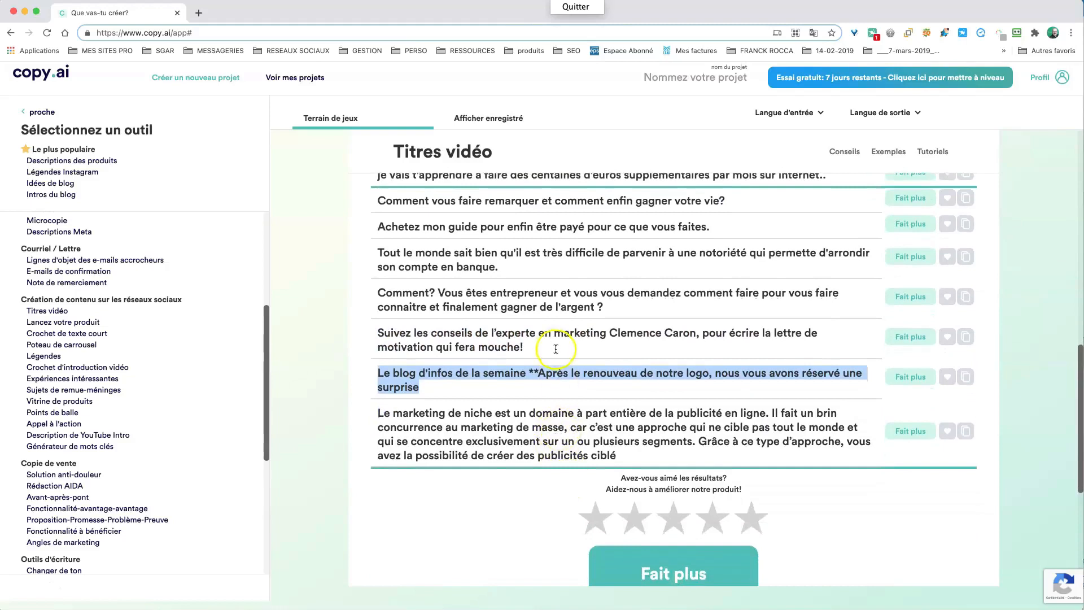
{"action": "left_click", "coordinate": [439, 428]}
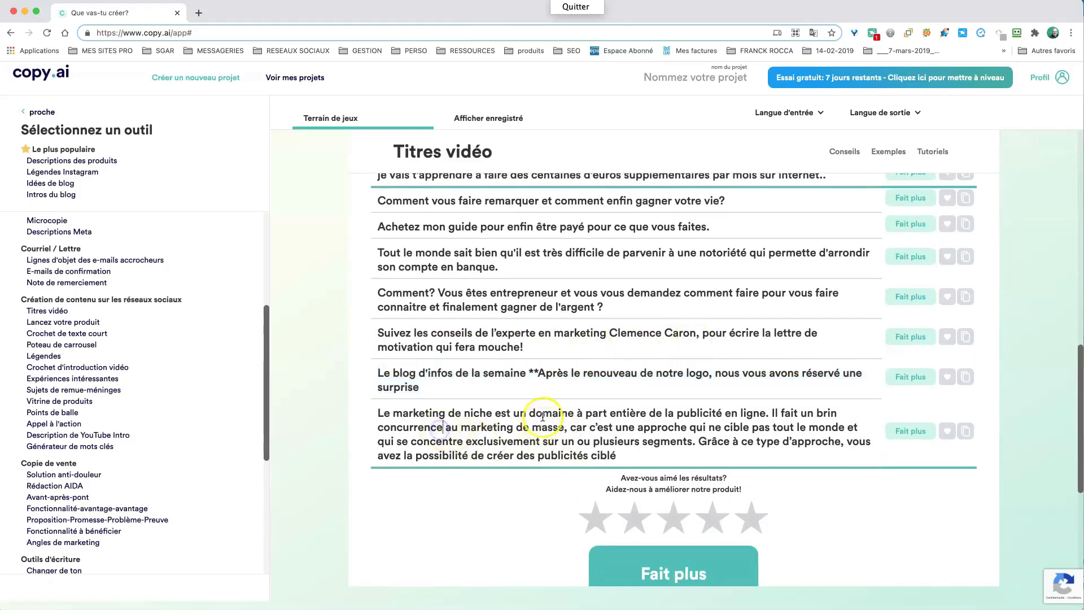
{"action": "left_click_drag", "start_coordinate": [582, 416], "coordinate": [652, 424]}
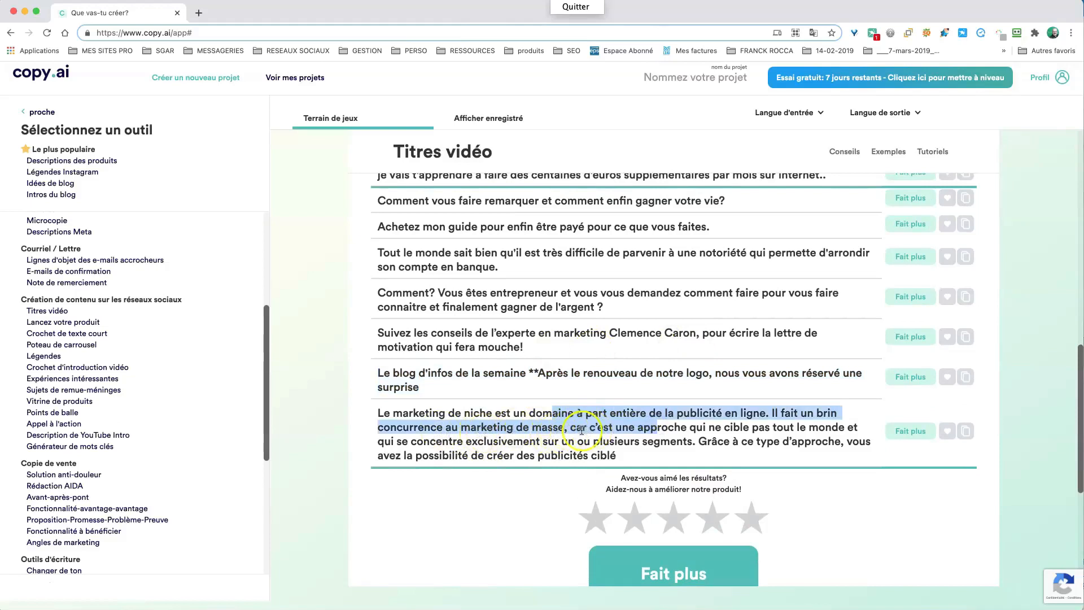
{"action": "left_click", "coordinate": [676, 430]}
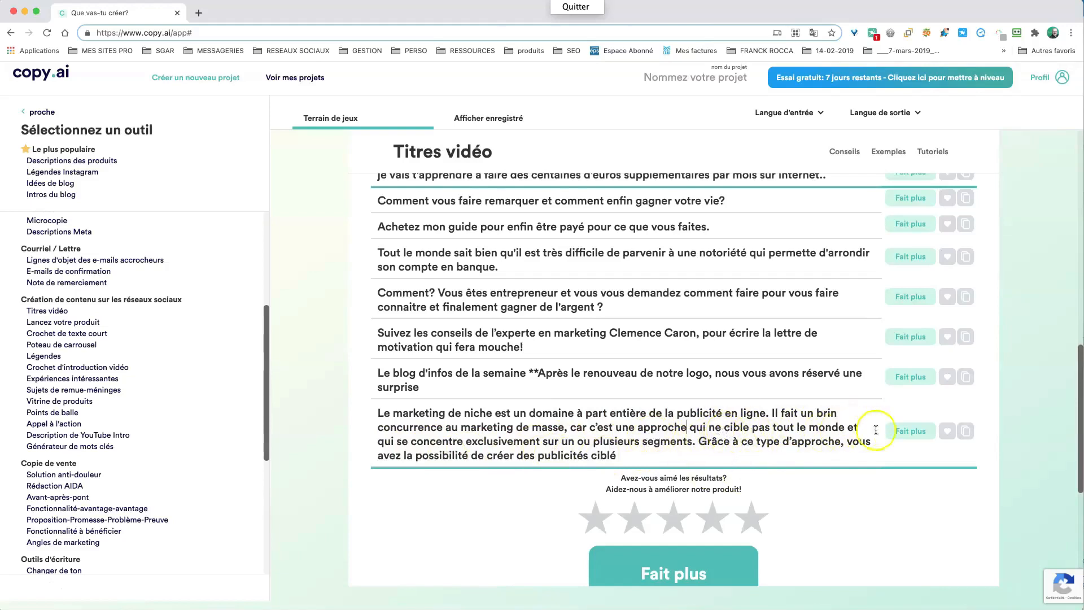
{"action": "left_click", "coordinate": [898, 432]}
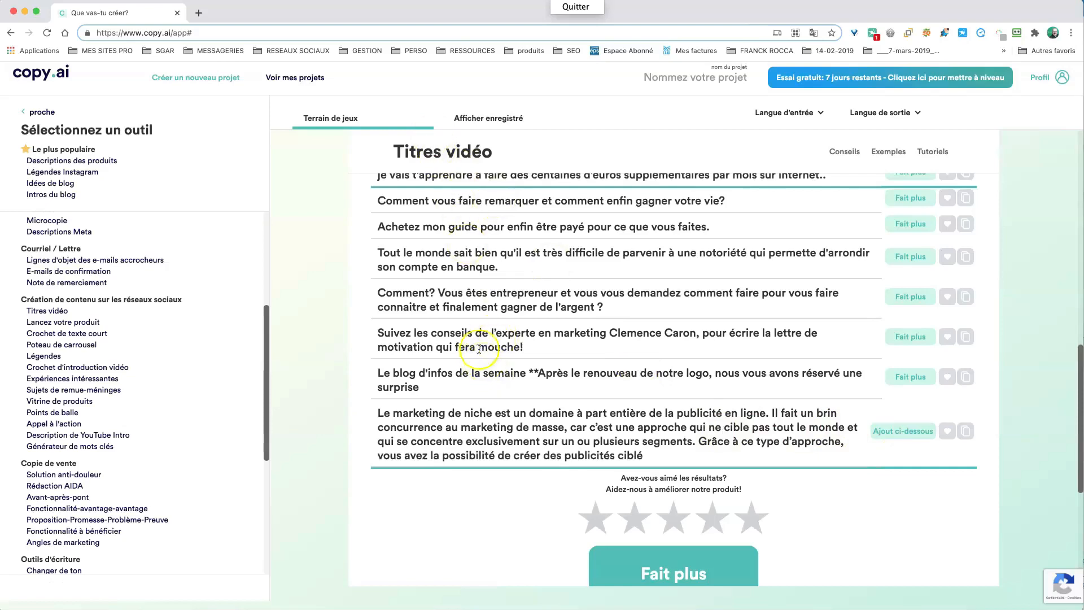
Open the "Idées virales" brainstorming tool and generate viral ideas for StratosWeb from the existing product description.
{"action": "scroll", "coordinate": [150, 426], "scroll_direction": "down", "scroll_amount": 5}
{"action": "scroll", "coordinate": [182, 429], "scroll_direction": "down", "scroll_amount": 2}
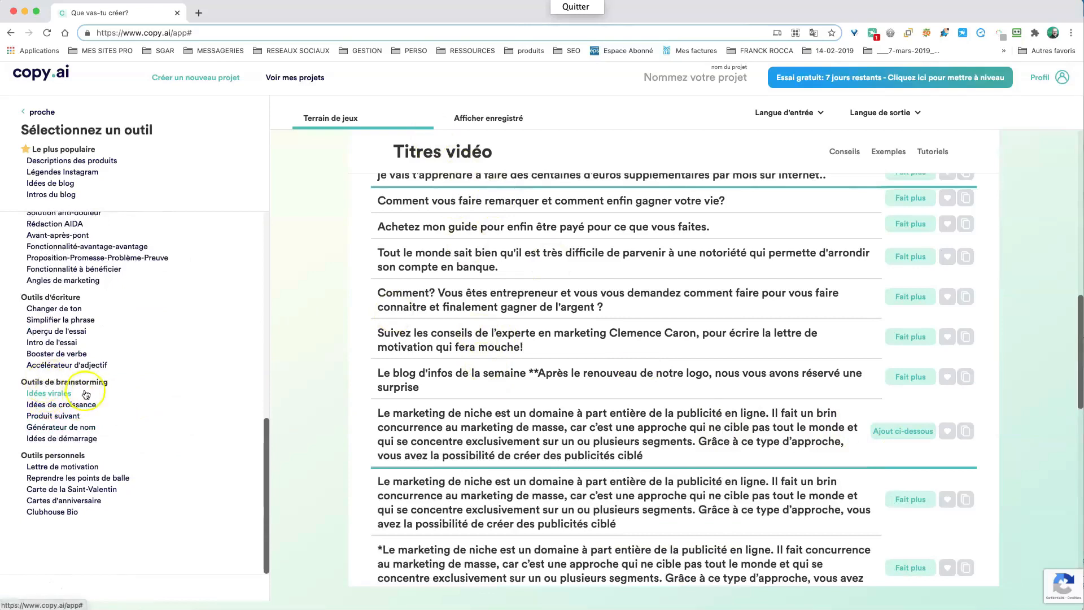
{"action": "left_click", "coordinate": [54, 395]}
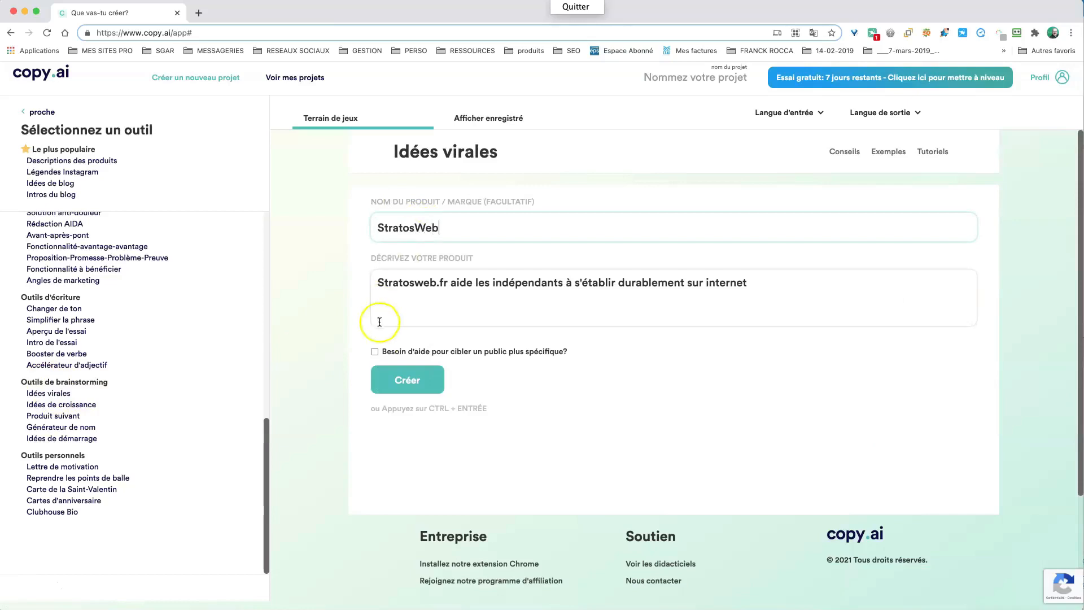
{"action": "left_click", "coordinate": [407, 380]}
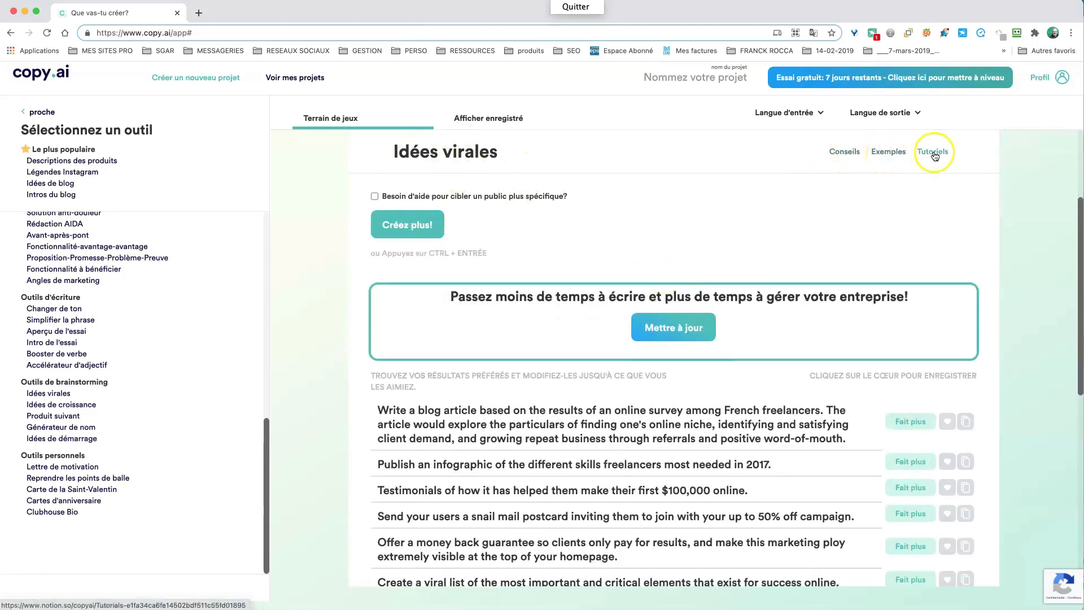
Look over the generated viral ideas and check the page's translation language options.
{"action": "scroll", "coordinate": [774, 235], "scroll_direction": "down", "scroll_amount": 3}
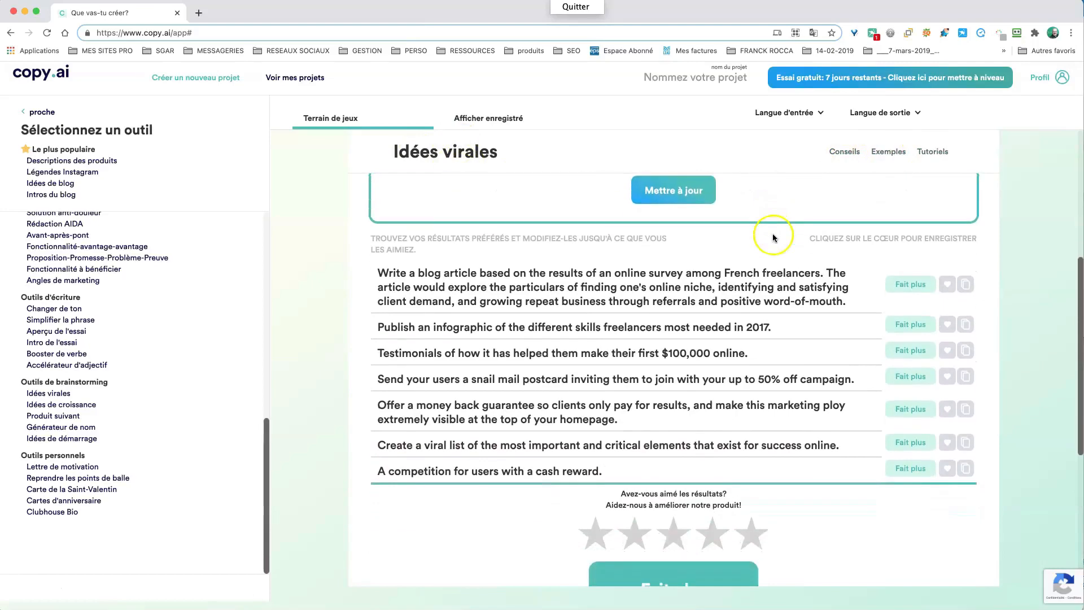
{"action": "scroll", "coordinate": [773, 233], "scroll_direction": "up", "scroll_amount": 5}
{"action": "scroll", "coordinate": [748, 209], "scroll_direction": "down", "scroll_amount": 1}
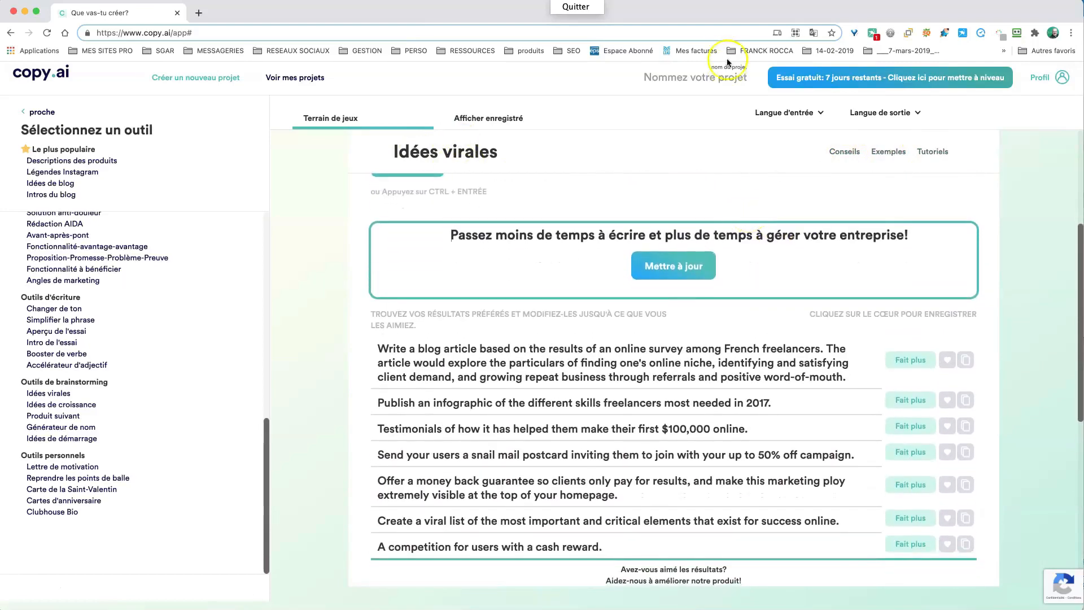
{"action": "left_click", "coordinate": [814, 33]}
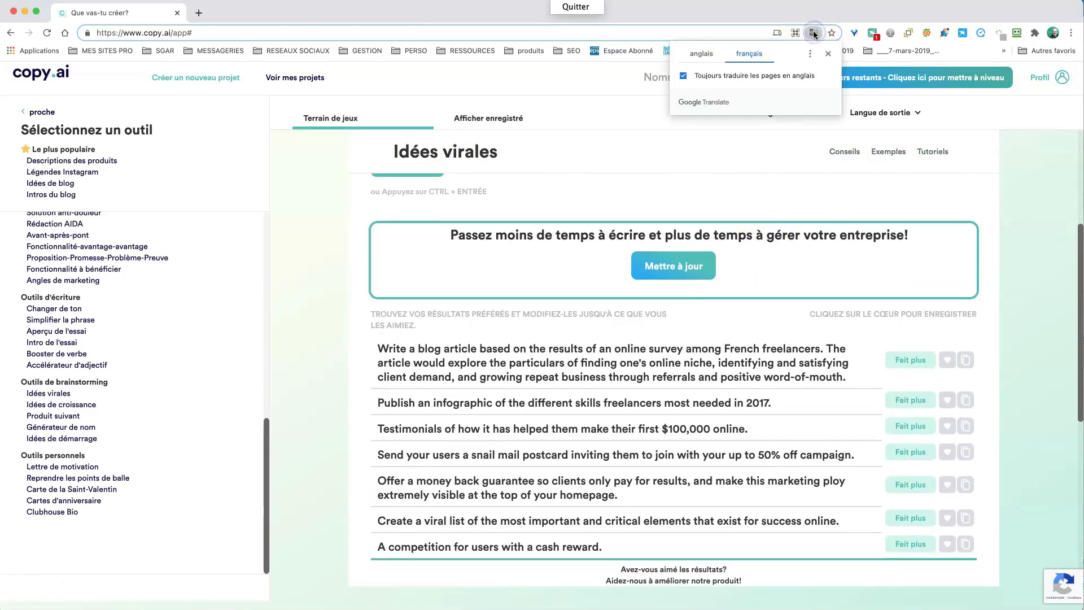
{"action": "left_click", "coordinate": [814, 32]}
{"action": "scroll", "coordinate": [685, 400], "scroll_direction": "down", "scroll_amount": 4}
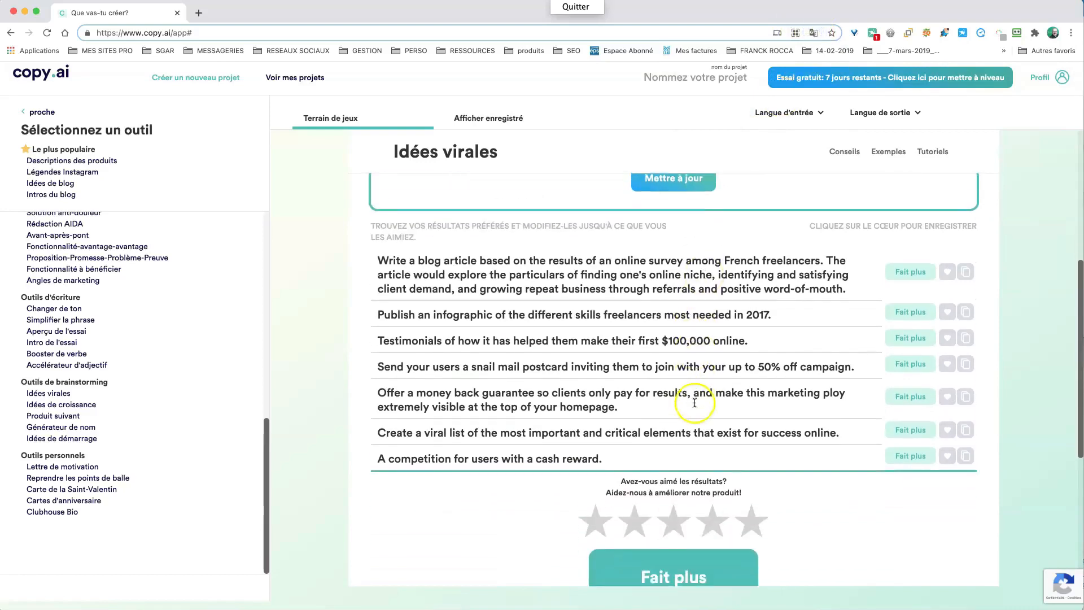
{"action": "scroll", "coordinate": [662, 244], "scroll_direction": "up", "scroll_amount": 4}
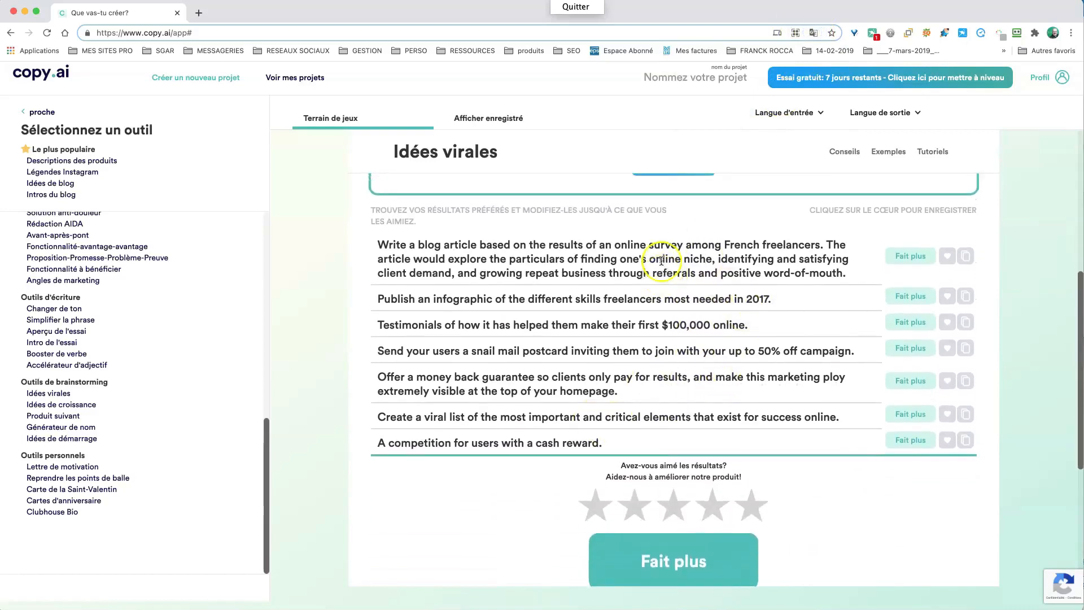
Open the Copy.ai examples page in Notion and go to its Product Descriptions section.
{"action": "left_click", "coordinate": [886, 151]}
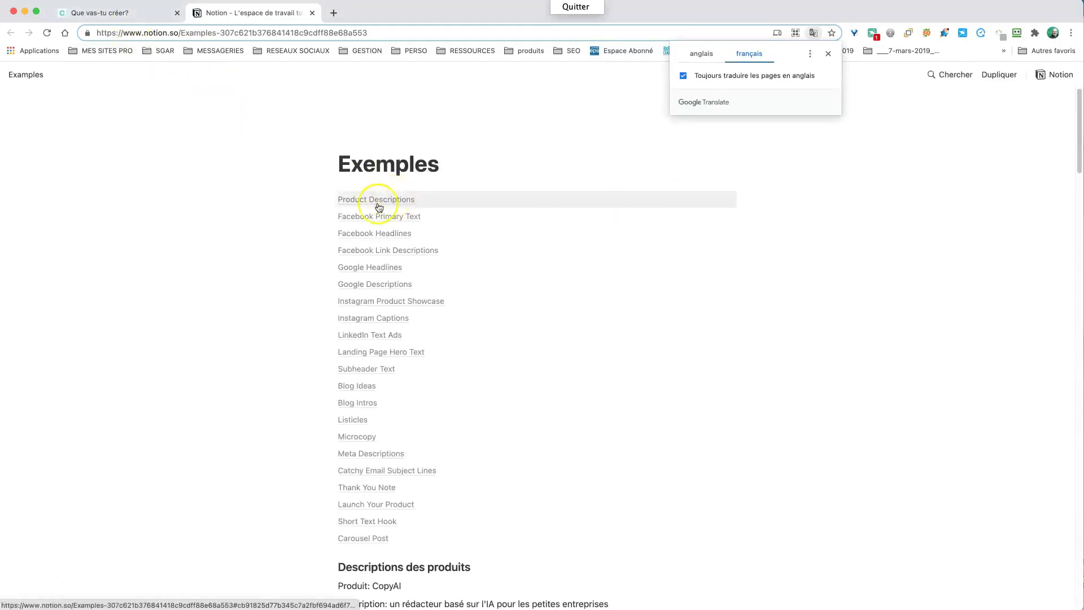
{"action": "left_click", "coordinate": [384, 202]}
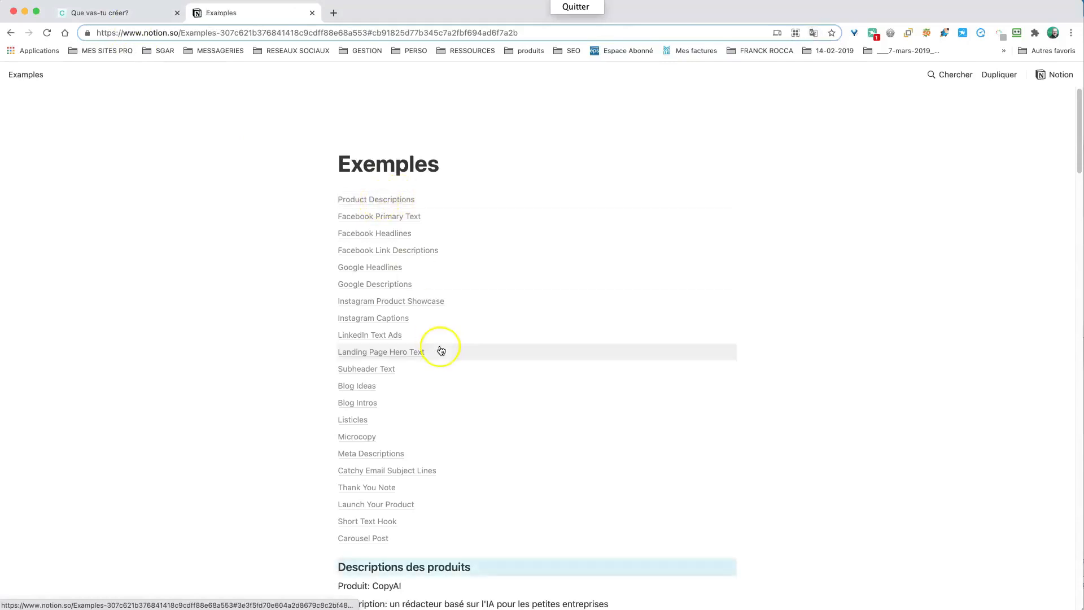
Look through the sample outputs on the Notion examples page, from product descriptions to LinkedIn text ads.
{"action": "scroll", "coordinate": [441, 350], "scroll_direction": "down", "scroll_amount": 8}
{"action": "scroll", "coordinate": [421, 335], "scroll_direction": "down", "scroll_amount": 4}
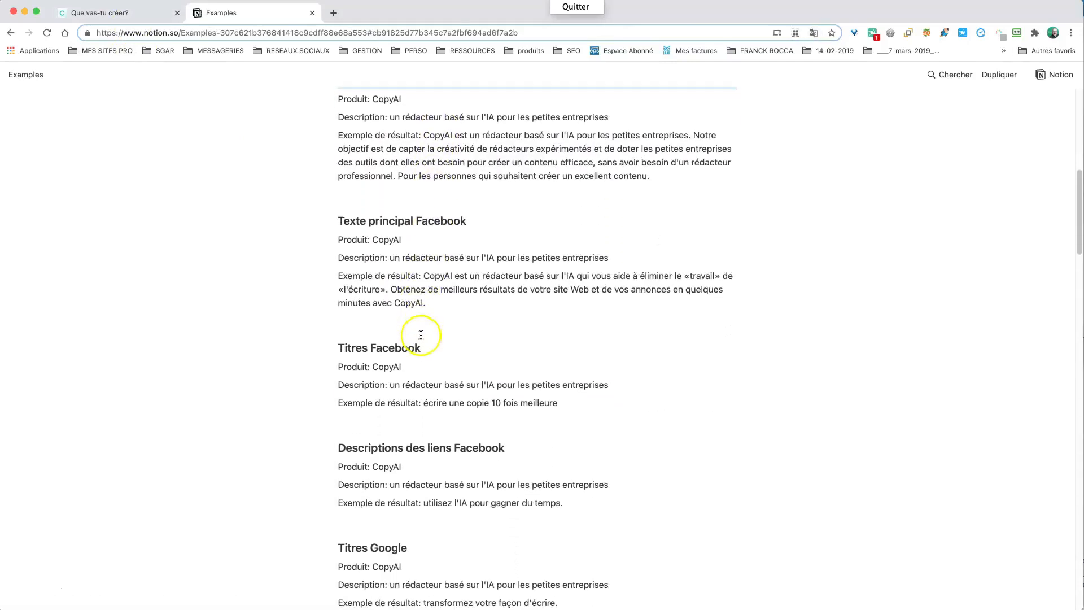
{"action": "scroll", "coordinate": [422, 335], "scroll_direction": "down", "scroll_amount": 2}
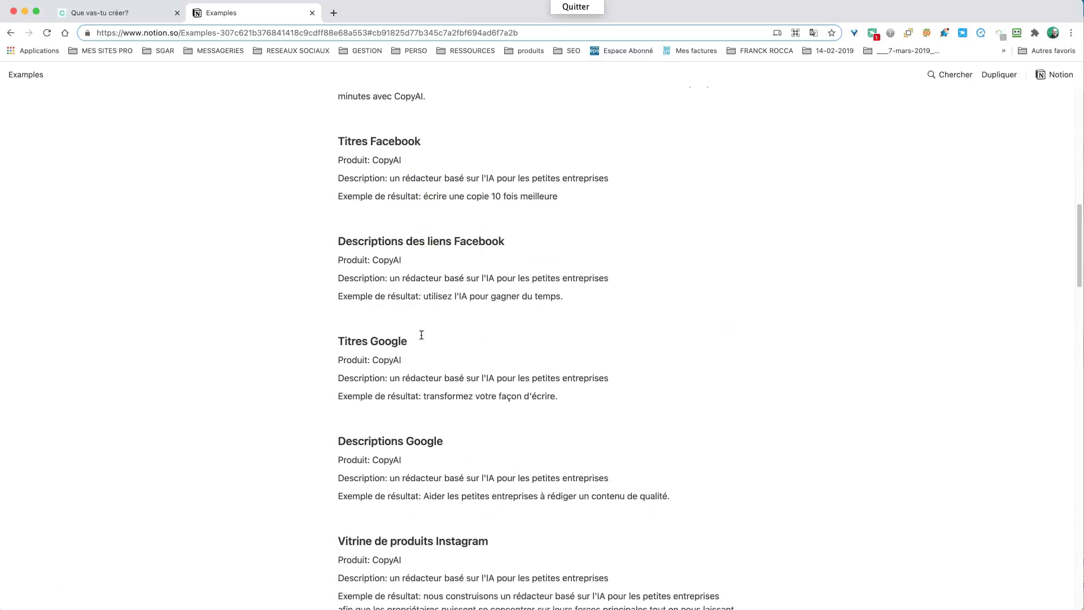
{"action": "scroll", "coordinate": [421, 334], "scroll_direction": "down", "scroll_amount": 5}
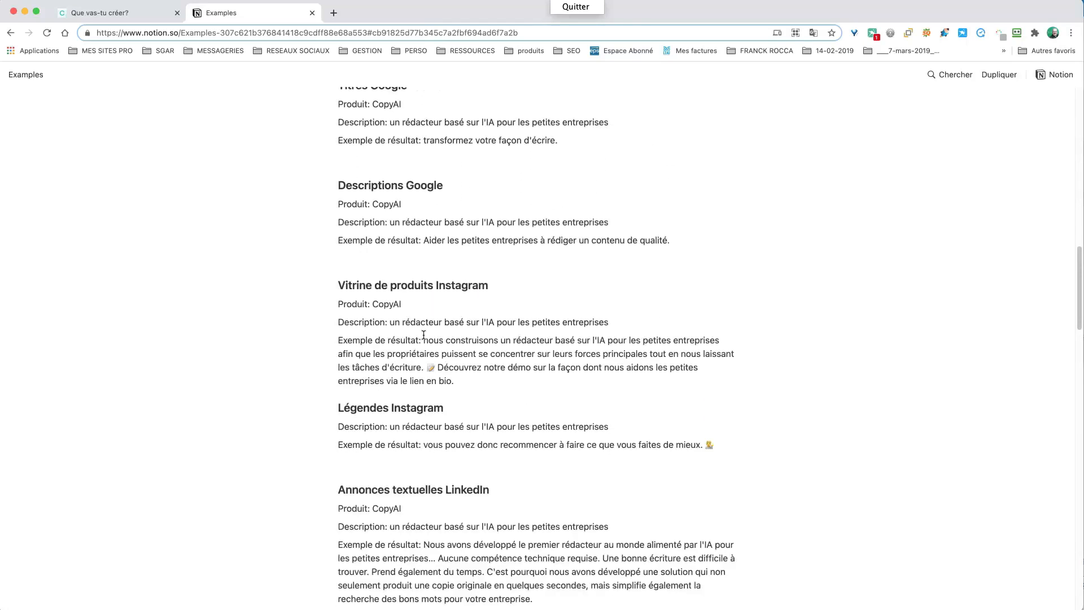
Switch back to Copy.ai's Idées virales tool and set the output language to French.
{"action": "left_click", "coordinate": [121, 13]}
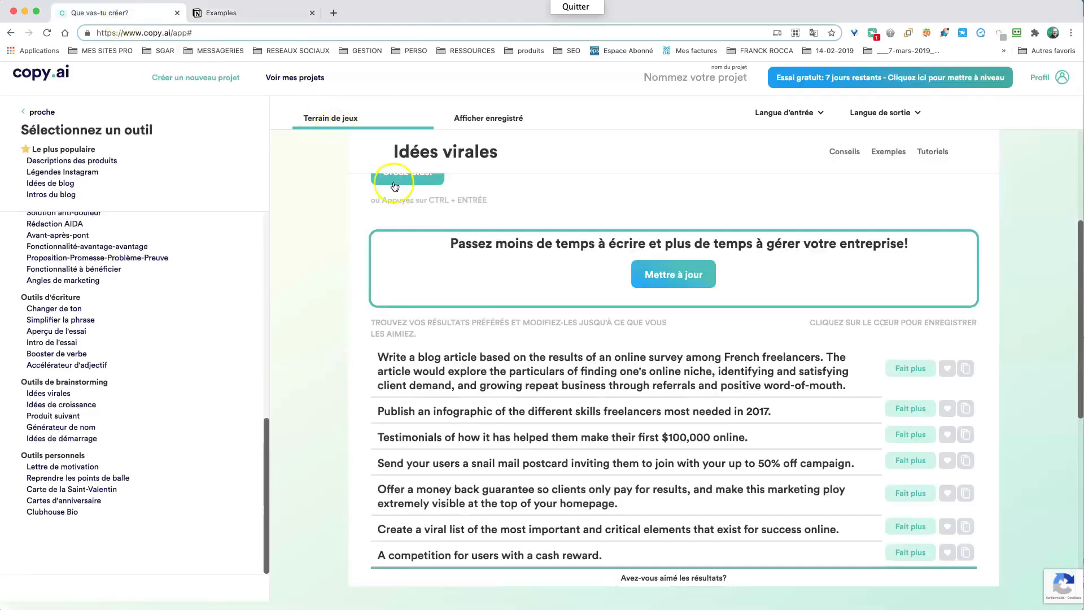
{"action": "scroll", "coordinate": [316, 240], "scroll_direction": "up", "scroll_amount": 4}
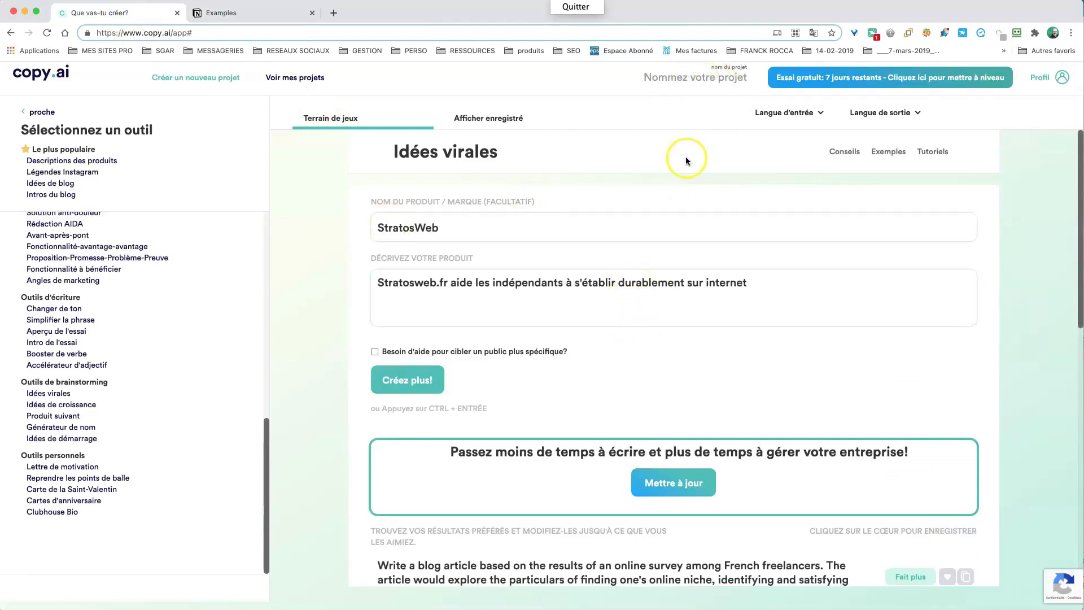
{"action": "left_click", "coordinate": [683, 77]}
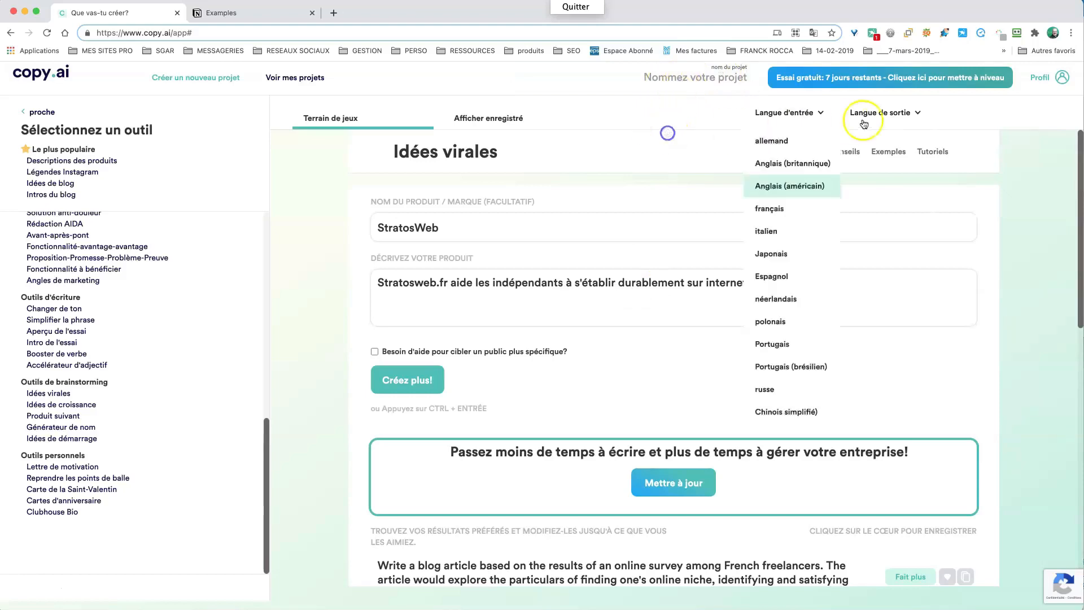
{"action": "left_click", "coordinate": [908, 112]}
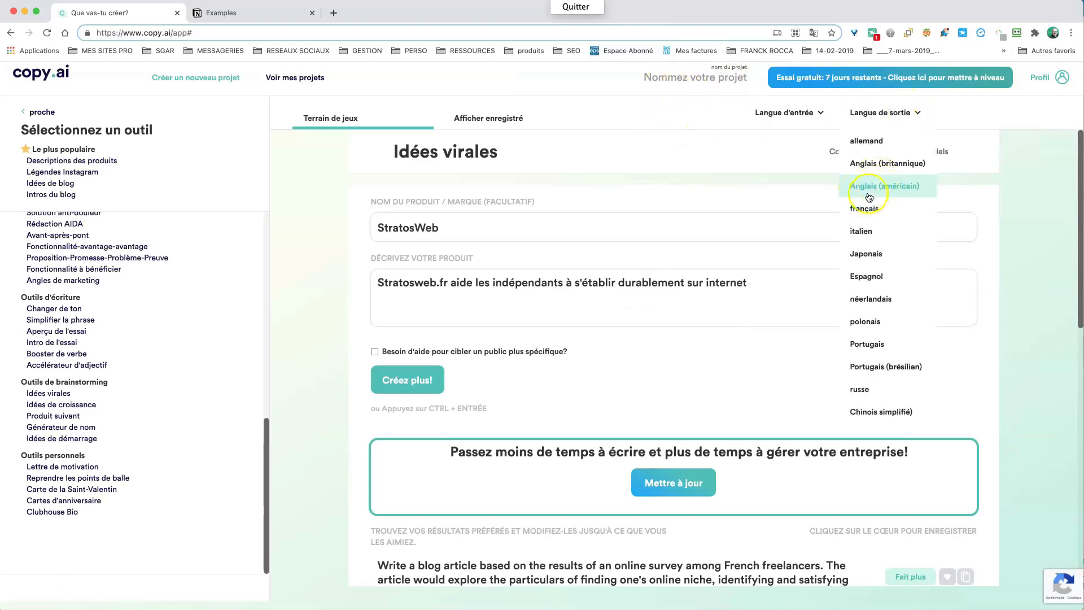
{"action": "left_click", "coordinate": [865, 213]}
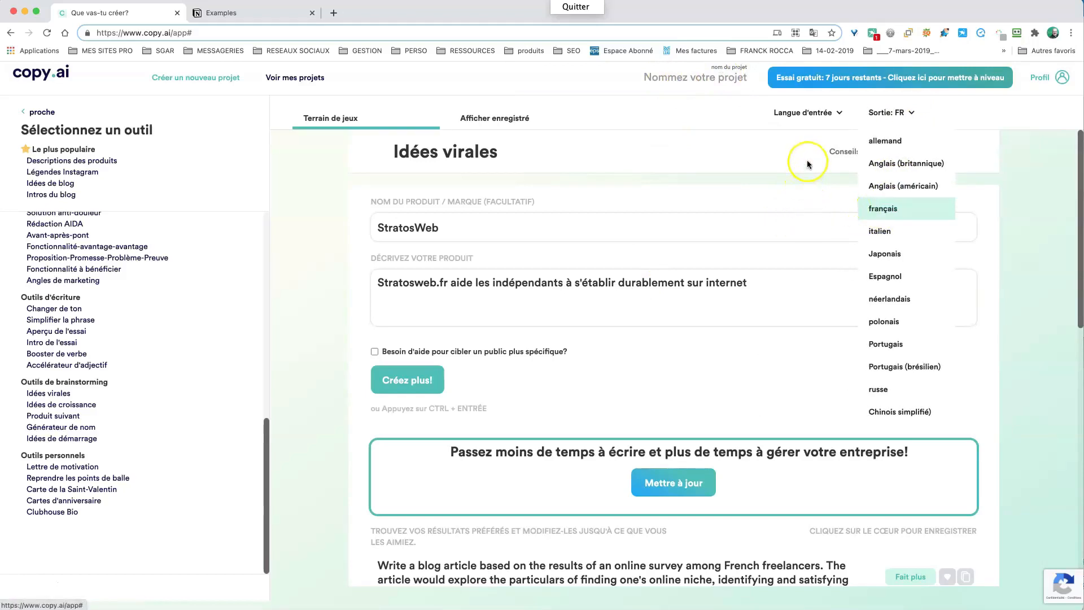
{"action": "left_click", "coordinate": [310, 222]}
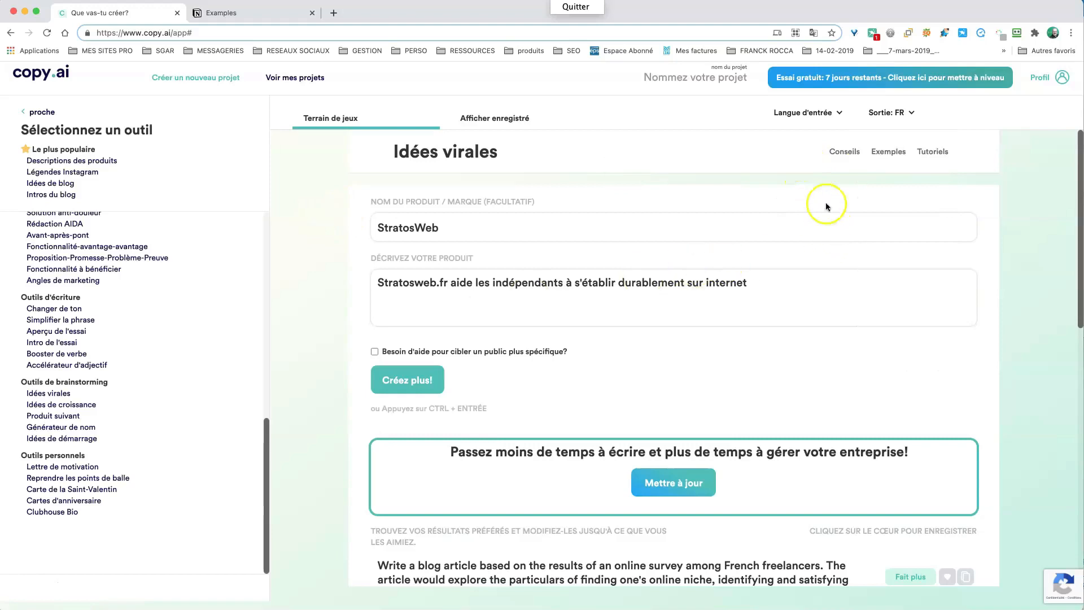
{"action": "left_click", "coordinate": [339, 350]}
Generate a new set of viral ideas for StratosWeb from the existing product description.
{"action": "scroll", "coordinate": [569, 387], "scroll_direction": "down", "scroll_amount": 3}
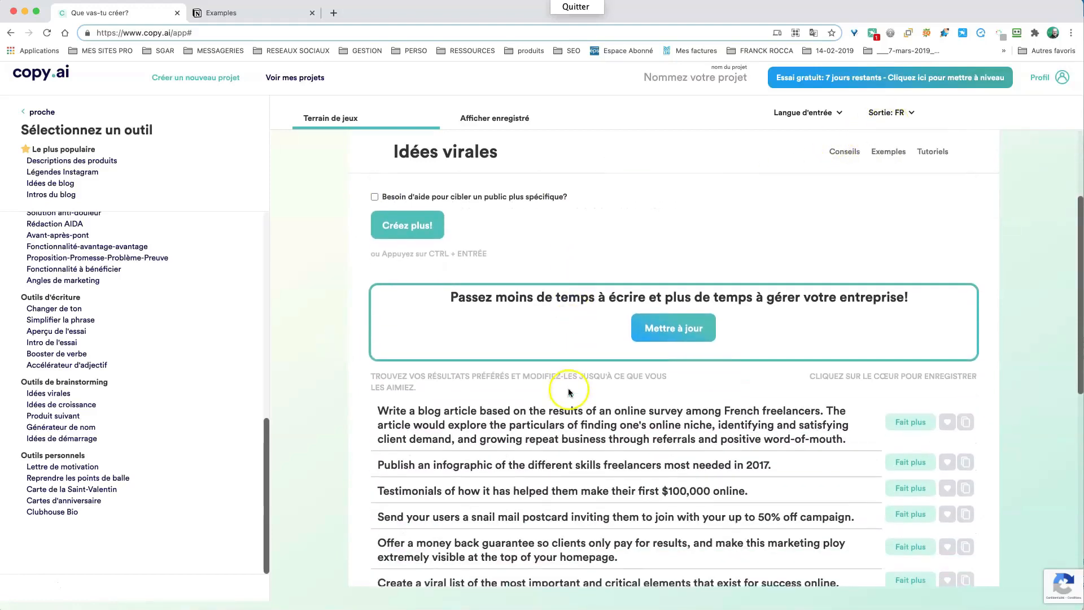
{"action": "scroll", "coordinate": [569, 387], "scroll_direction": "up", "scroll_amount": 3}
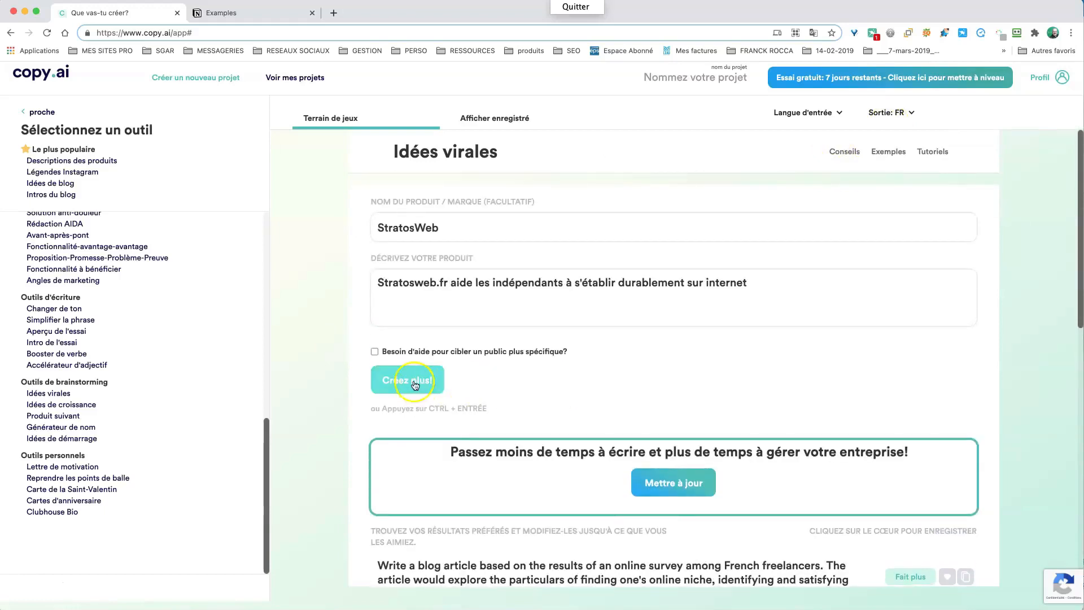
{"action": "left_click", "coordinate": [413, 383]}
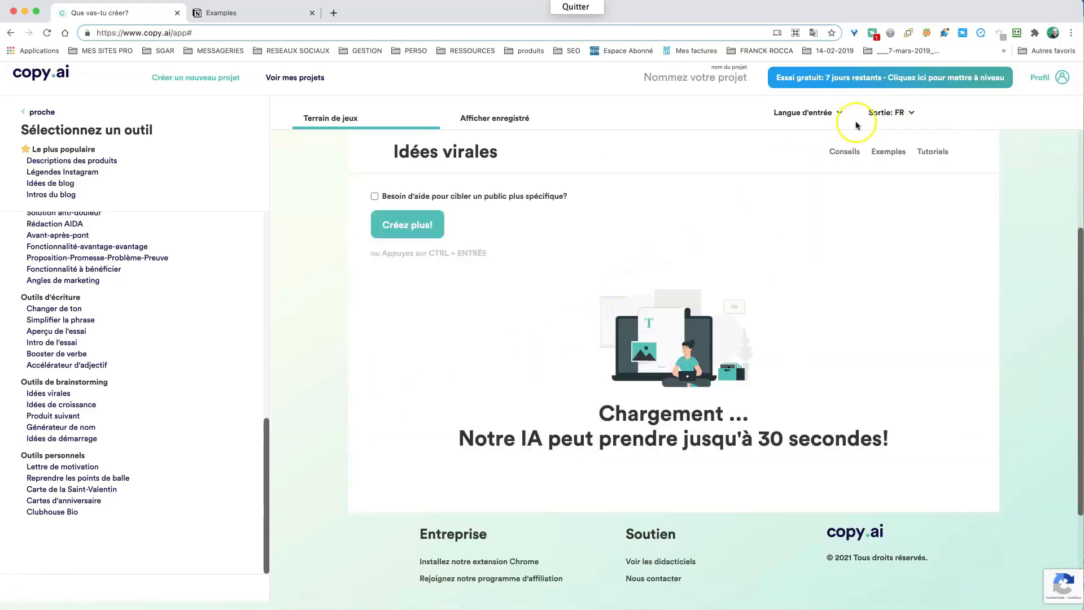
{"action": "mouse_move", "coordinate": [899, 113]}
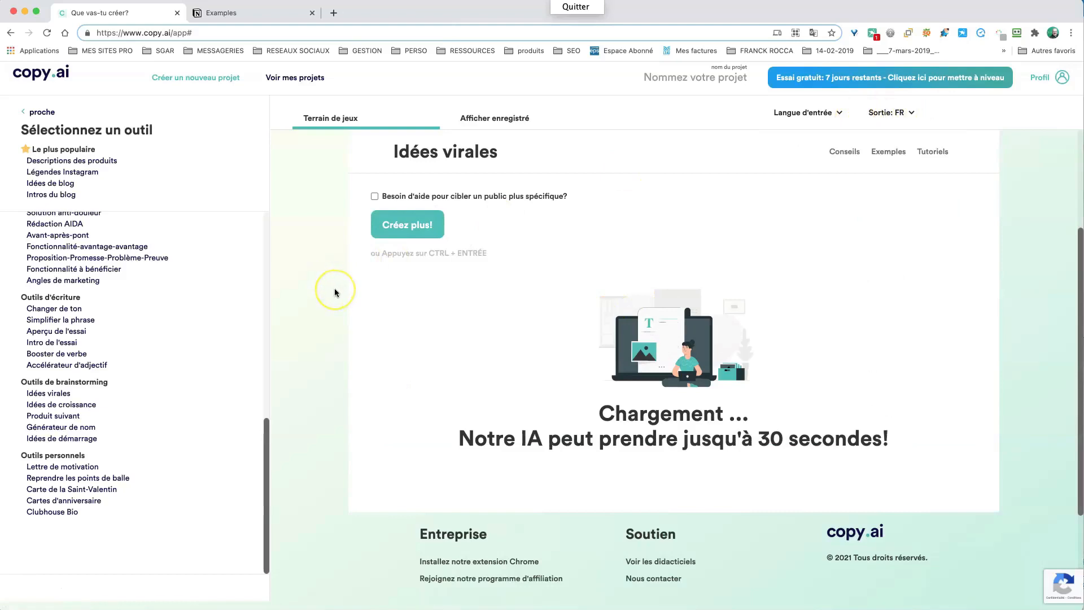
Examine the new French viral ideas, highlighting the email marketing tool idea and the suggested remote-work article title.
{"action": "scroll", "coordinate": [335, 293], "scroll_direction": "down", "scroll_amount": 3}
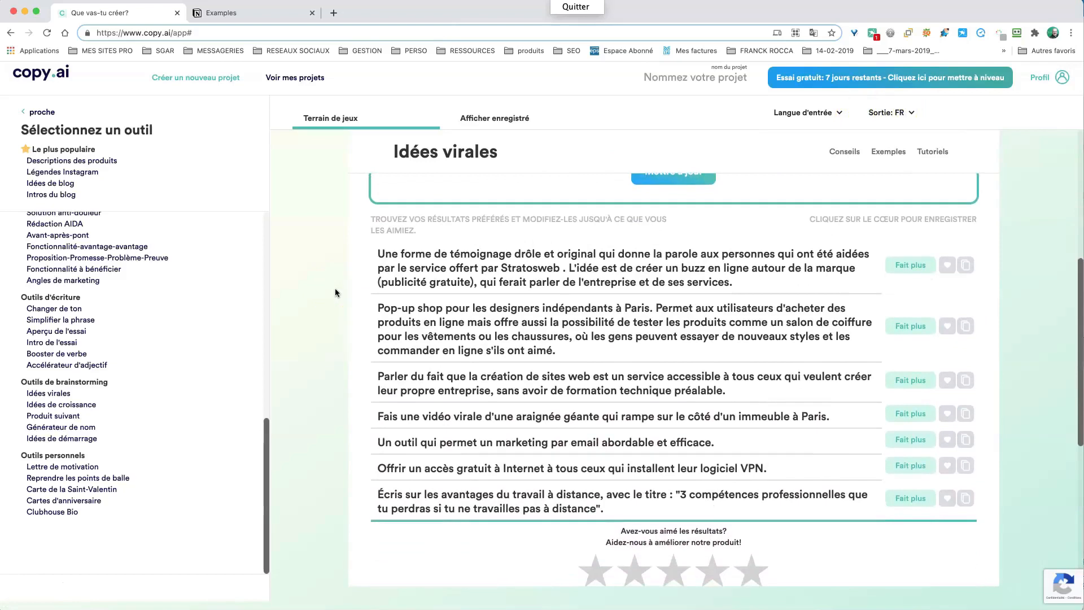
{"action": "scroll", "coordinate": [333, 290], "scroll_direction": "up", "scroll_amount": 2}
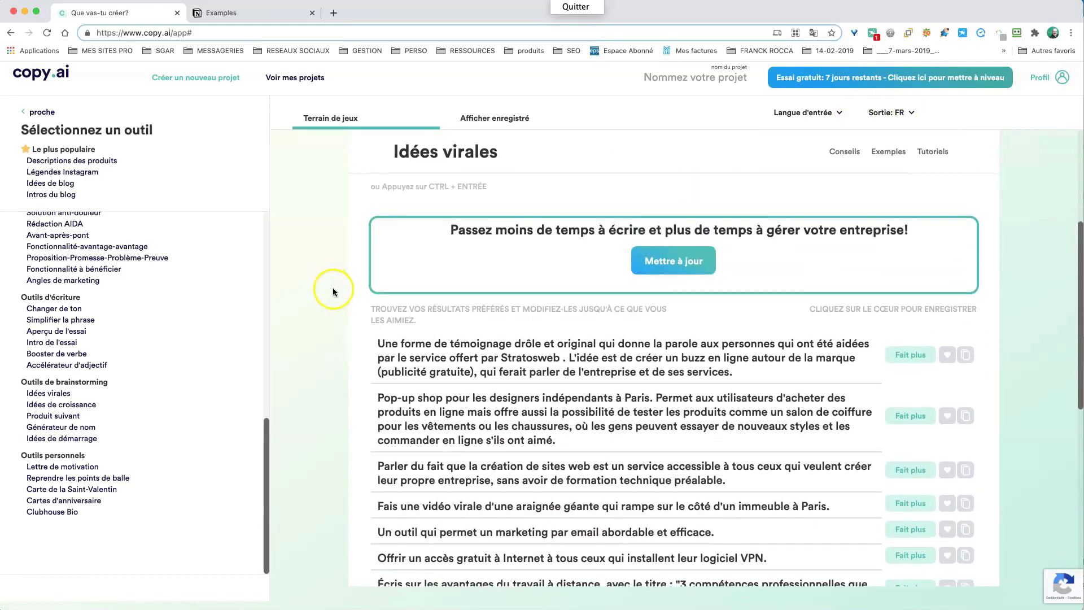
{"action": "scroll", "coordinate": [333, 290], "scroll_direction": "down", "scroll_amount": 2}
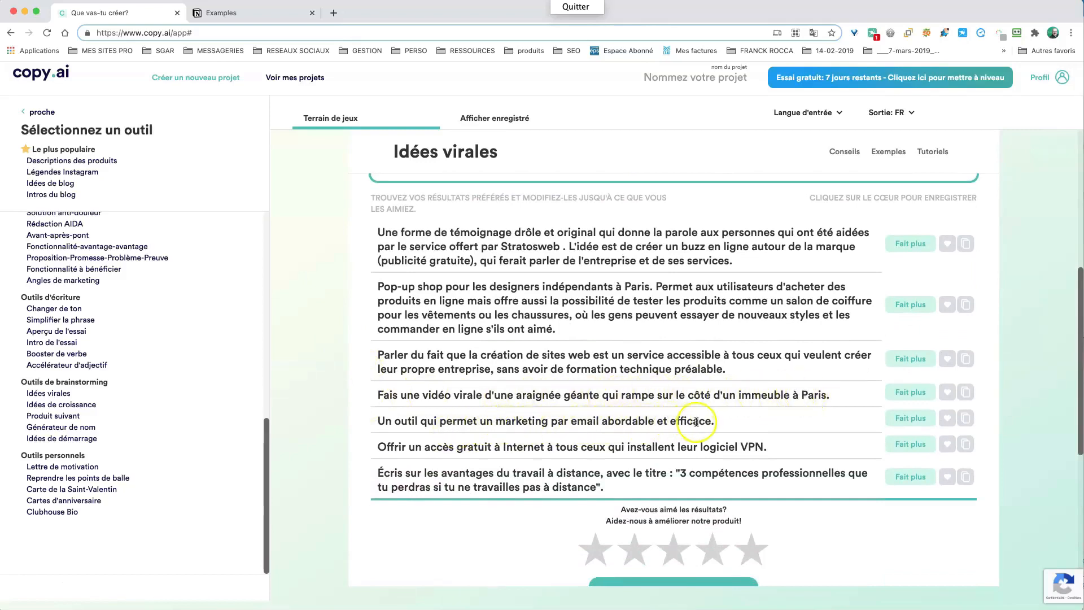
{"action": "left_click_drag", "start_coordinate": [716, 421], "coordinate": [377, 423]}
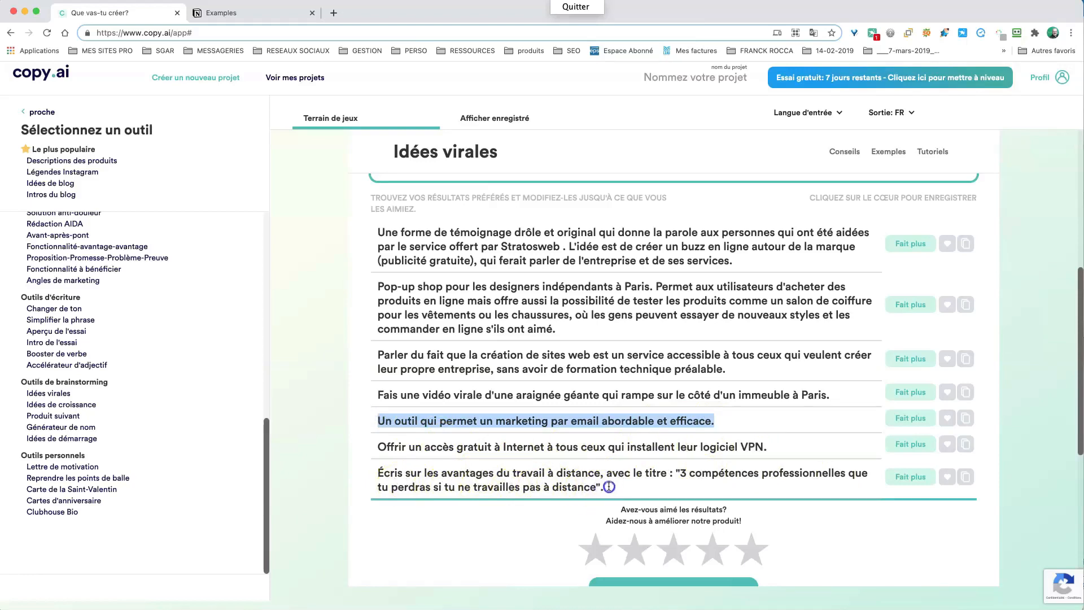
{"action": "left_click_drag", "start_coordinate": [600, 487], "coordinate": [672, 477]}
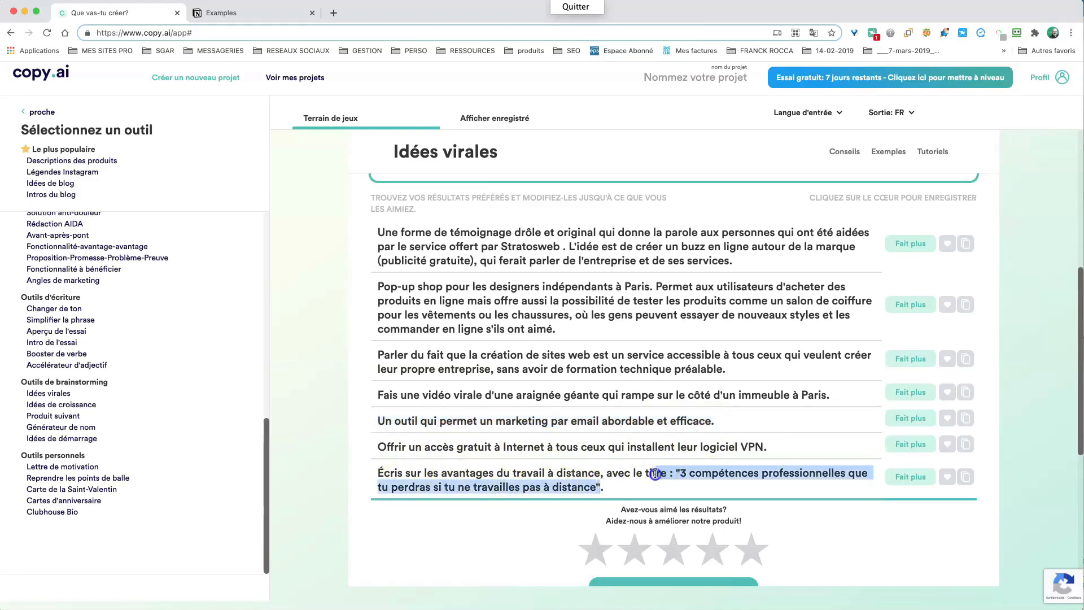
{"action": "left_click", "coordinate": [497, 236]}
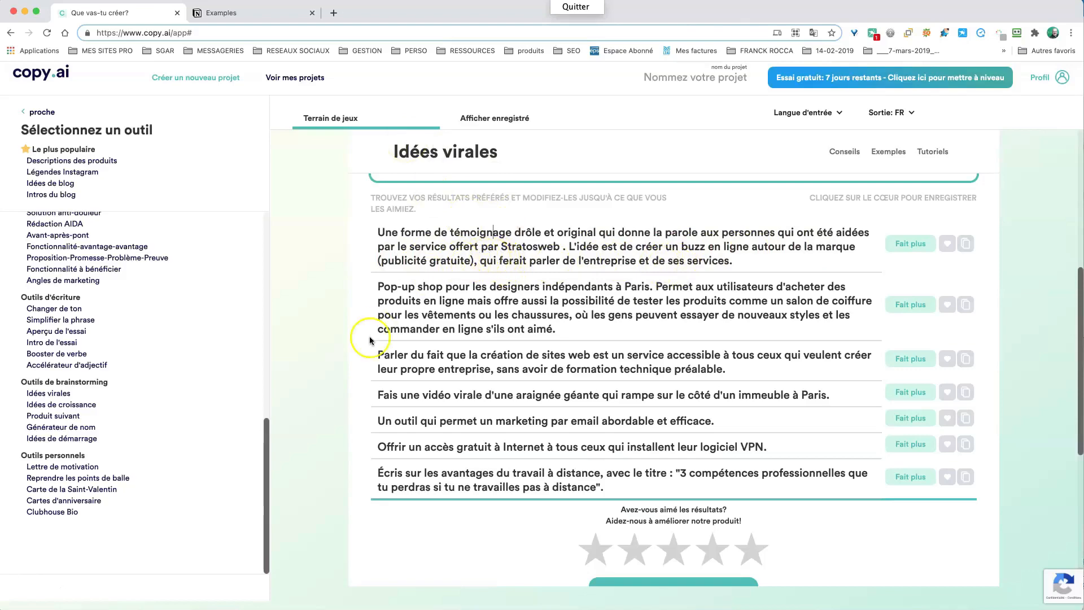
Look over the list of available writing tools and reload the app.
{"action": "scroll", "coordinate": [105, 323], "scroll_direction": "up", "scroll_amount": 10}
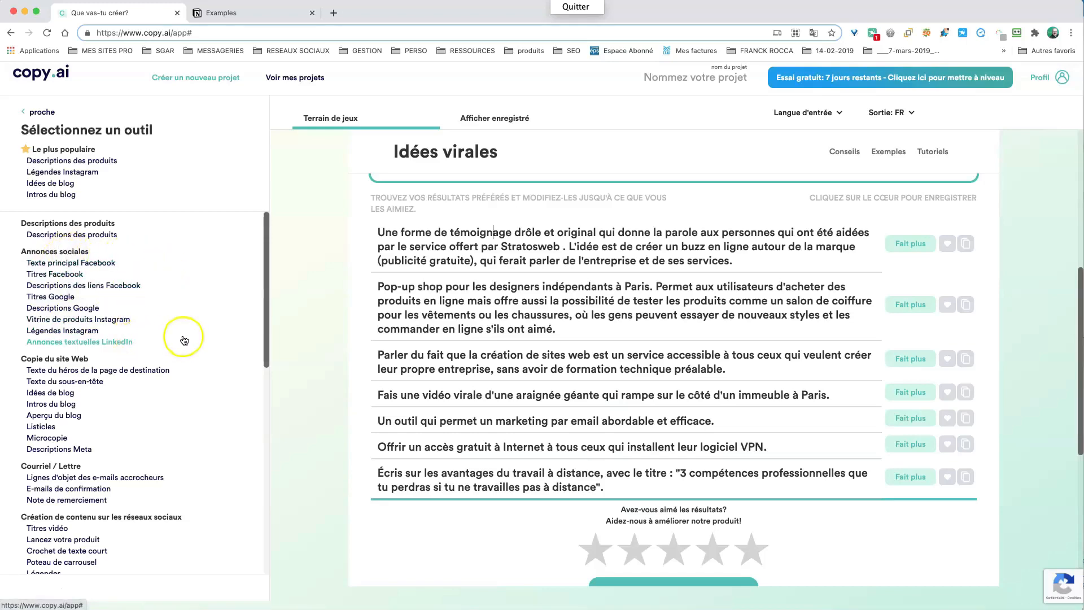
{"action": "scroll", "coordinate": [338, 232], "scroll_direction": "up", "scroll_amount": 5}
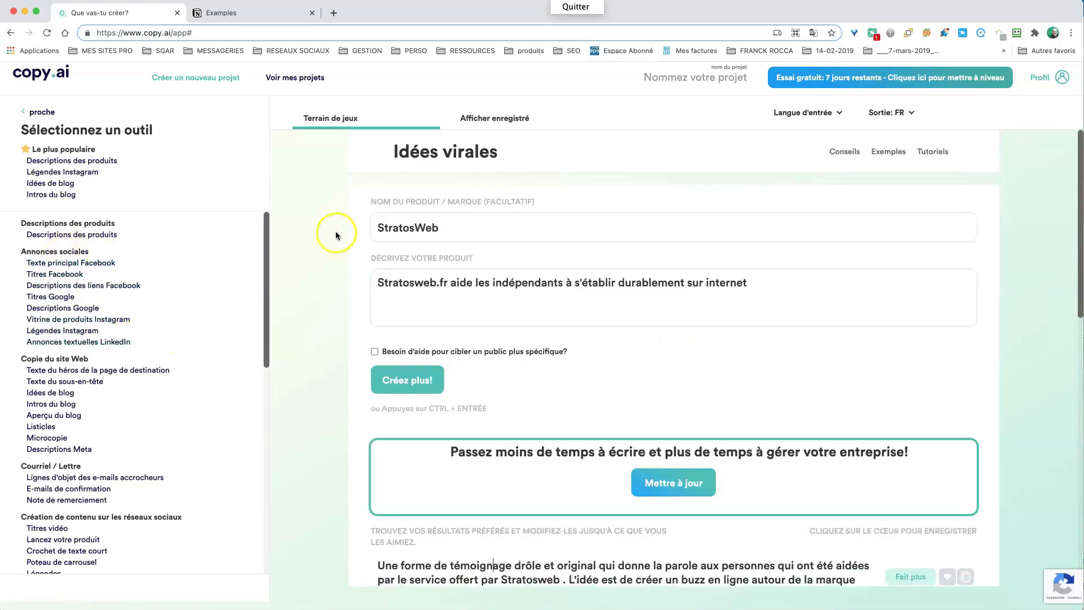
{"action": "left_click", "coordinate": [43, 74]}
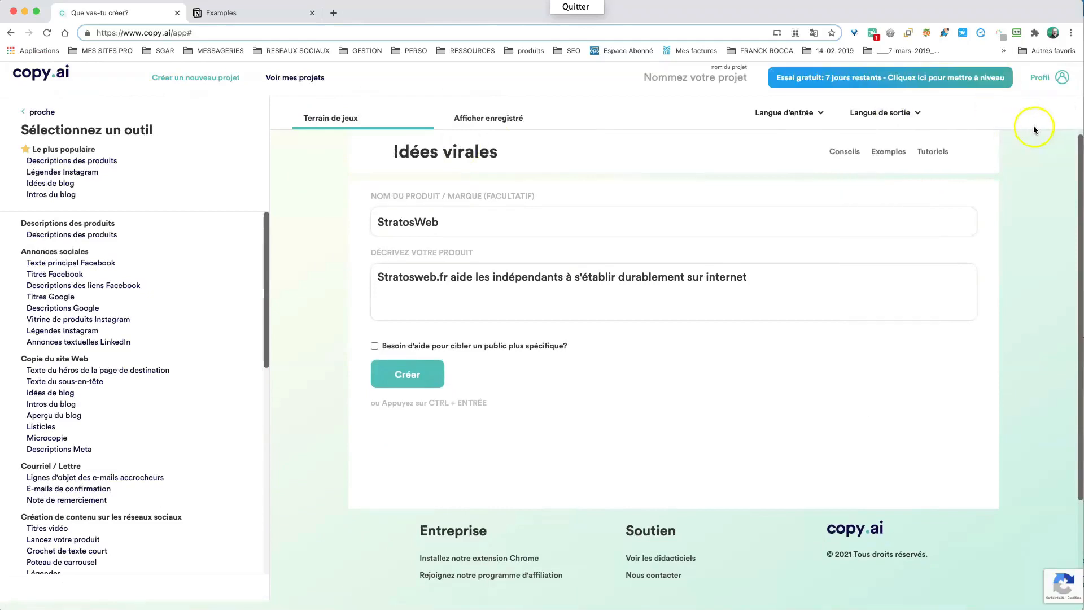
Open the account profile, view the subscription plans and show the page in its original English.
{"action": "left_click", "coordinate": [1058, 80]}
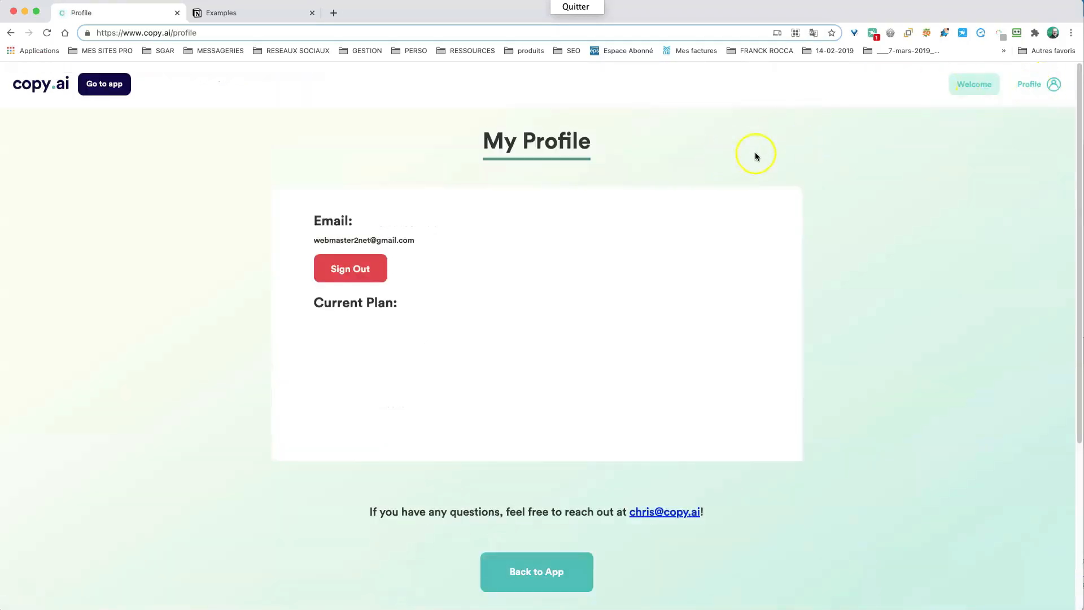
{"action": "scroll", "coordinate": [713, 303], "scroll_direction": "down", "scroll_amount": 3}
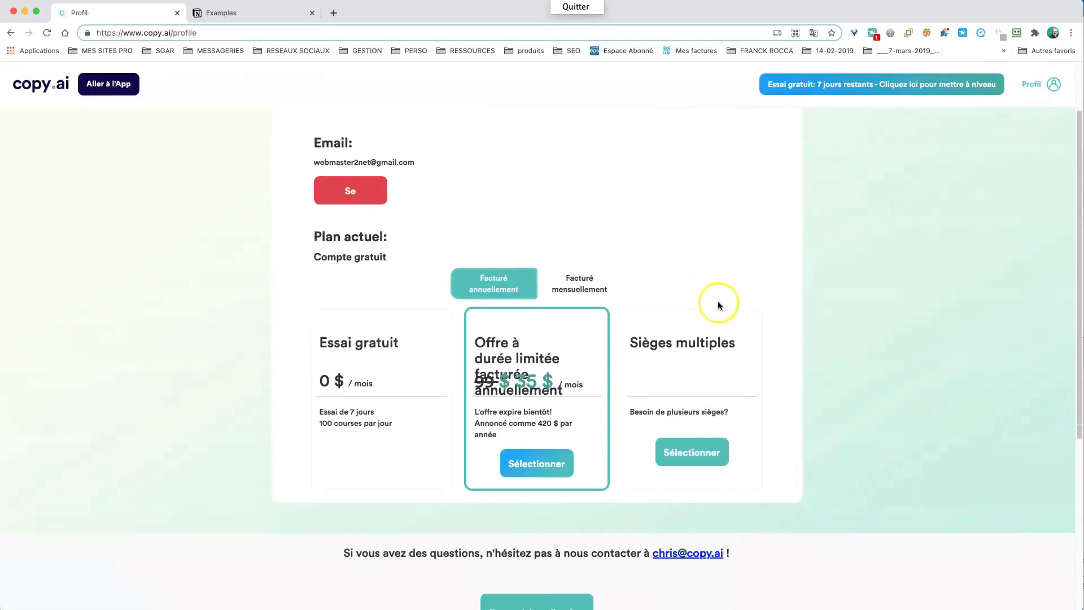
{"action": "left_click", "coordinate": [48, 34]}
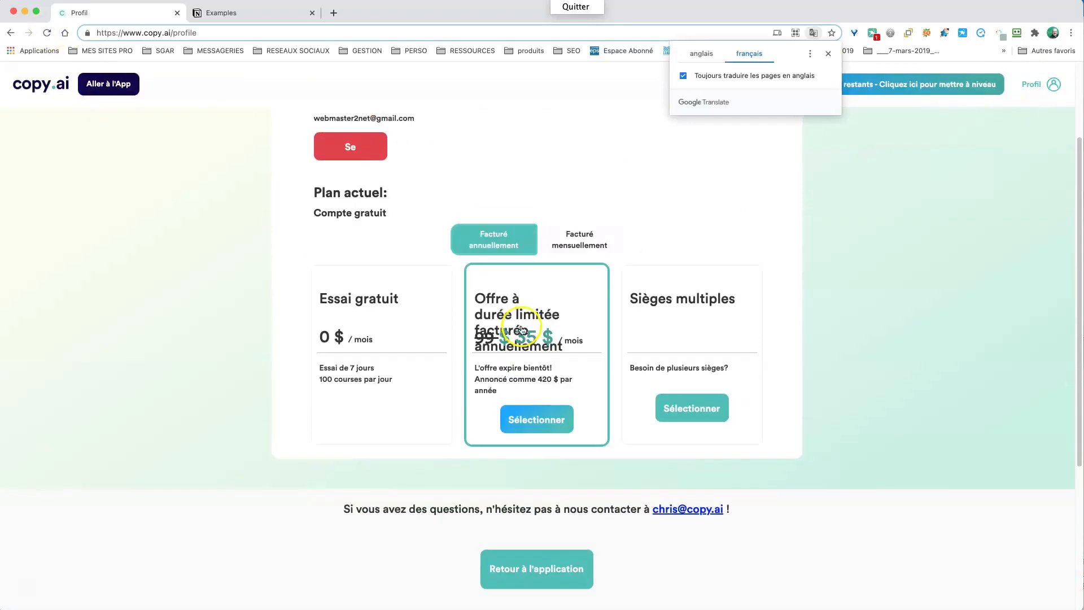
{"action": "left_click", "coordinate": [703, 53]}
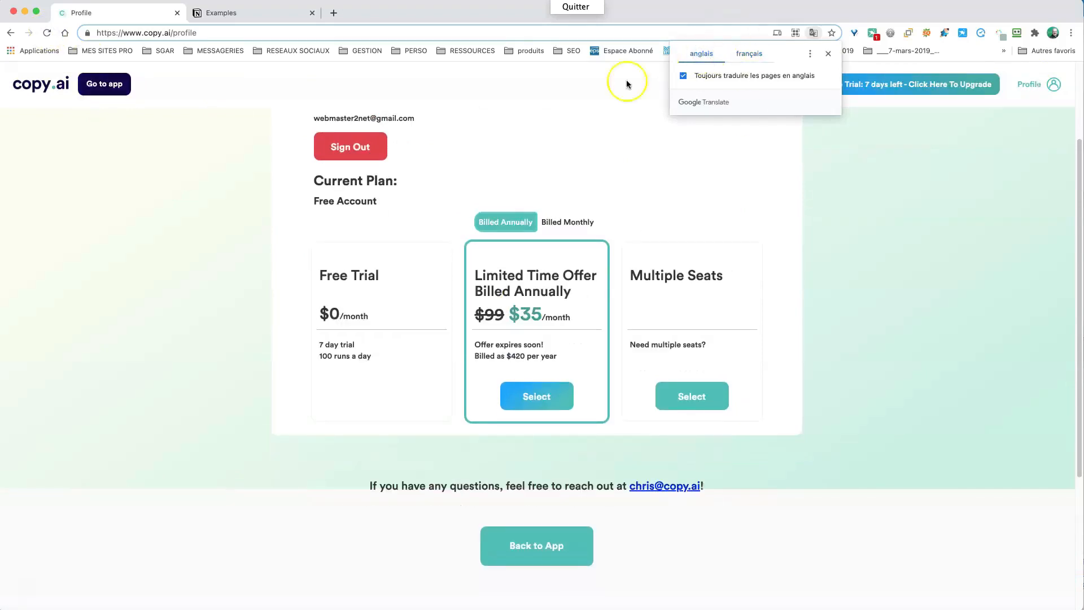